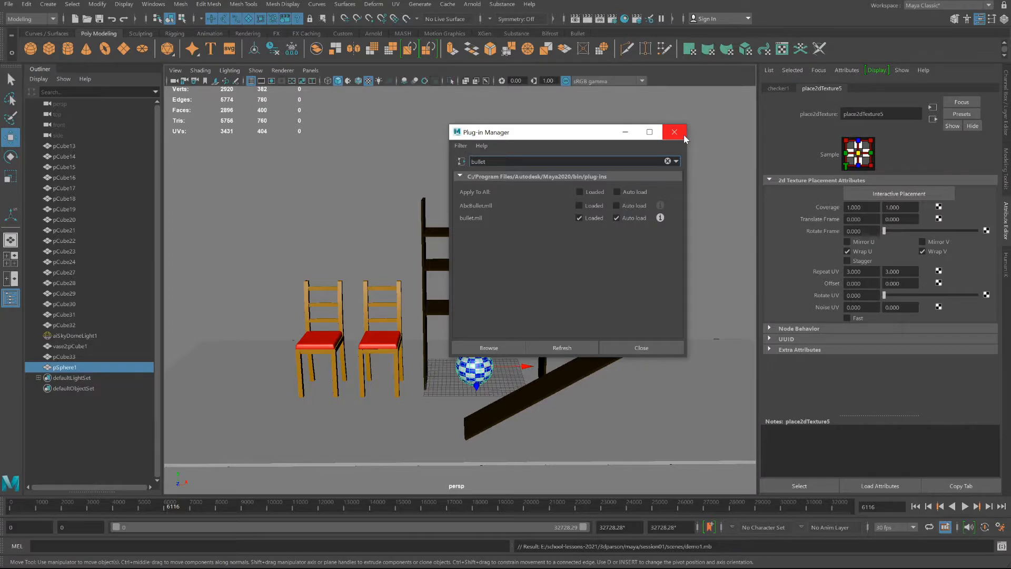
Step: Close the Plug-in Manager and switch the menu set from Modeling to FX
{"action": "left_click", "coordinate": [684, 134]}
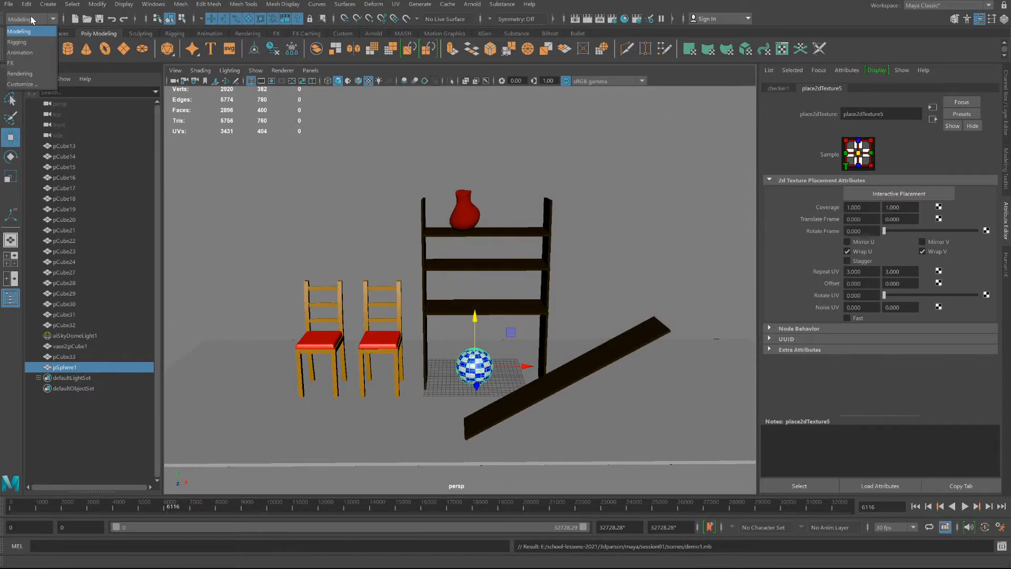
{"action": "left_click", "coordinate": [31, 18]}
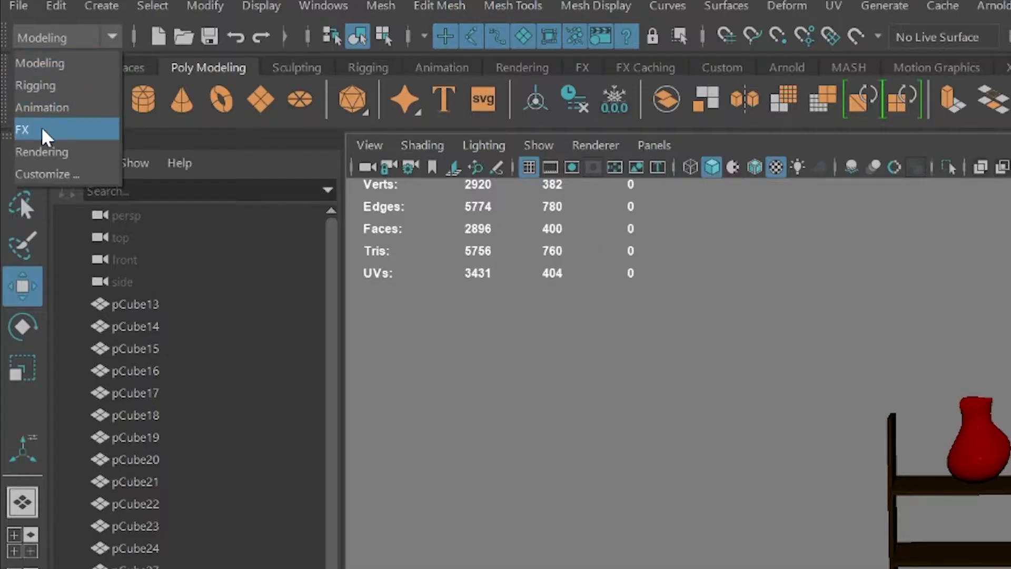
{"action": "left_click", "coordinate": [38, 131]}
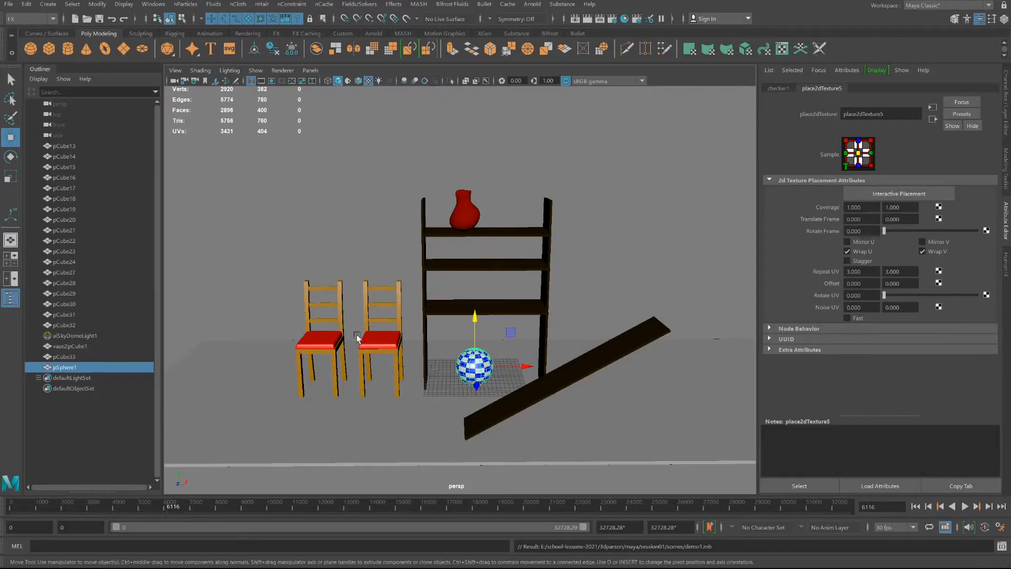
Step: Move the checkered sphere above the raised end of the ramp and make it a Bullet active rigid body
{"action": "left_click_drag", "start_coordinate": [481, 380], "coordinate": [662, 289]}
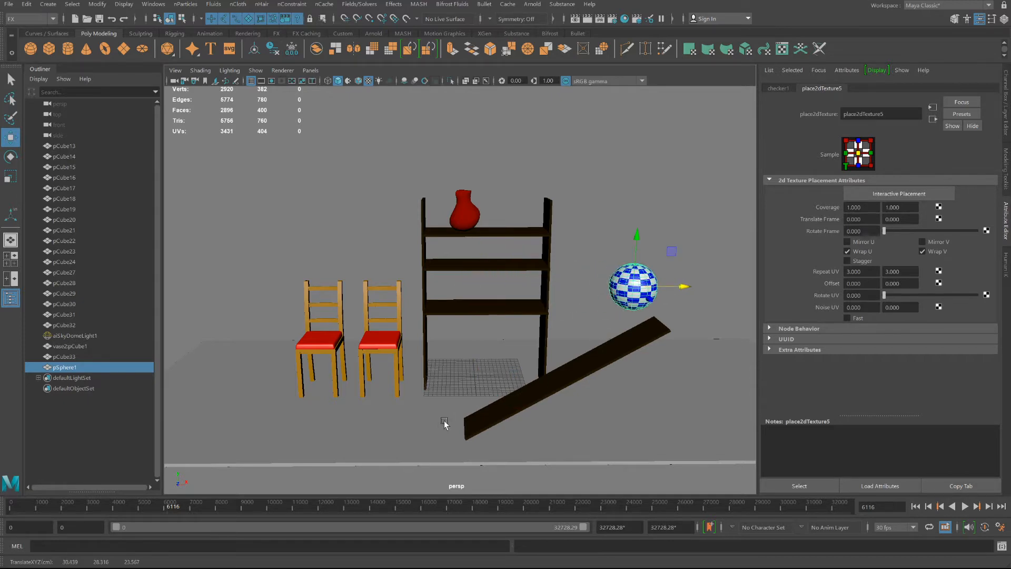
{"action": "mouse_move", "coordinate": [458, 424]}
{"action": "left_mouse_down", "text": "alt"}
{"action": "mouse_move", "coordinate": [520, 419]}
{"action": "mouse_move", "coordinate": [466, 419]}
{"action": "left_mouse_up", "text": "alt"}
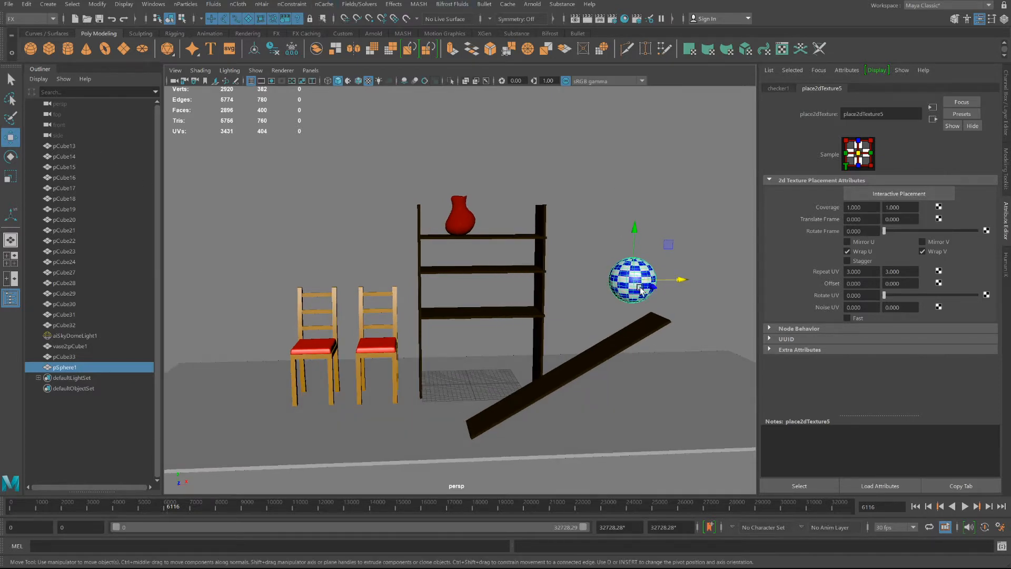
{"action": "left_click", "coordinate": [484, 4]}
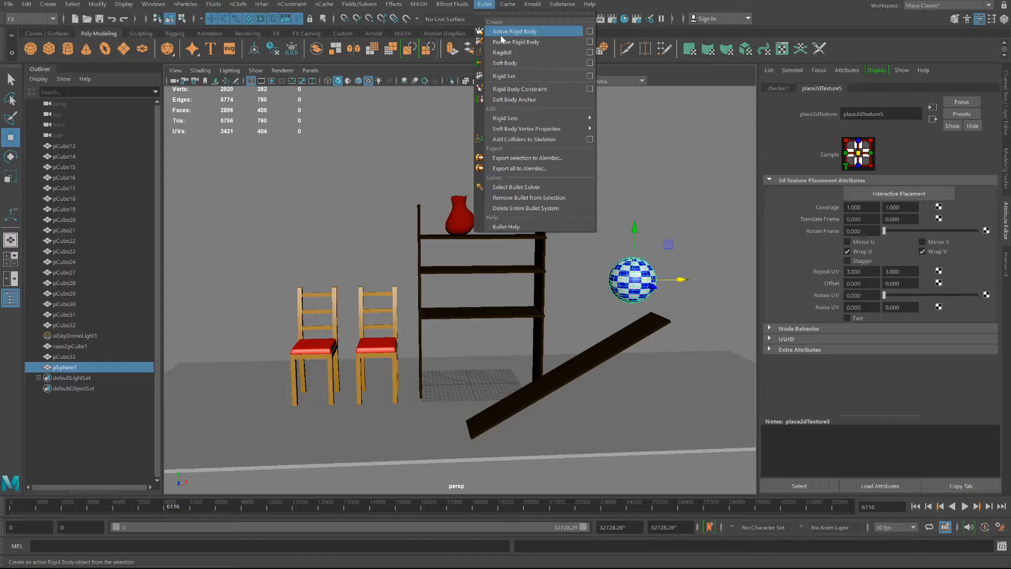
{"action": "left_click", "coordinate": [478, 138]}
Step: Make the ramp plank and the floor slab Bullet passive rigid bodies
{"action": "left_click", "coordinate": [573, 376]}
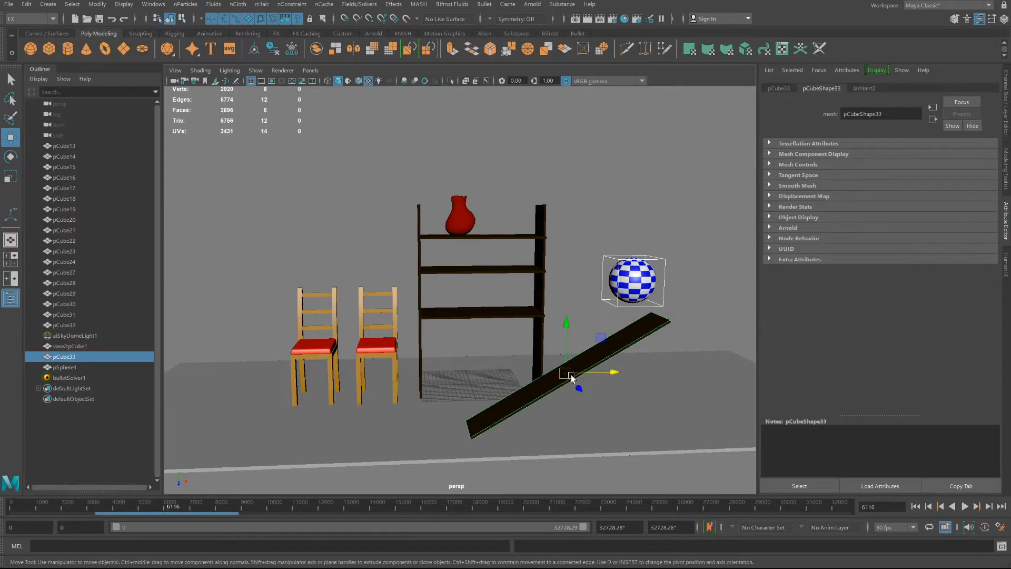
{"action": "left_click", "coordinate": [484, 4]}
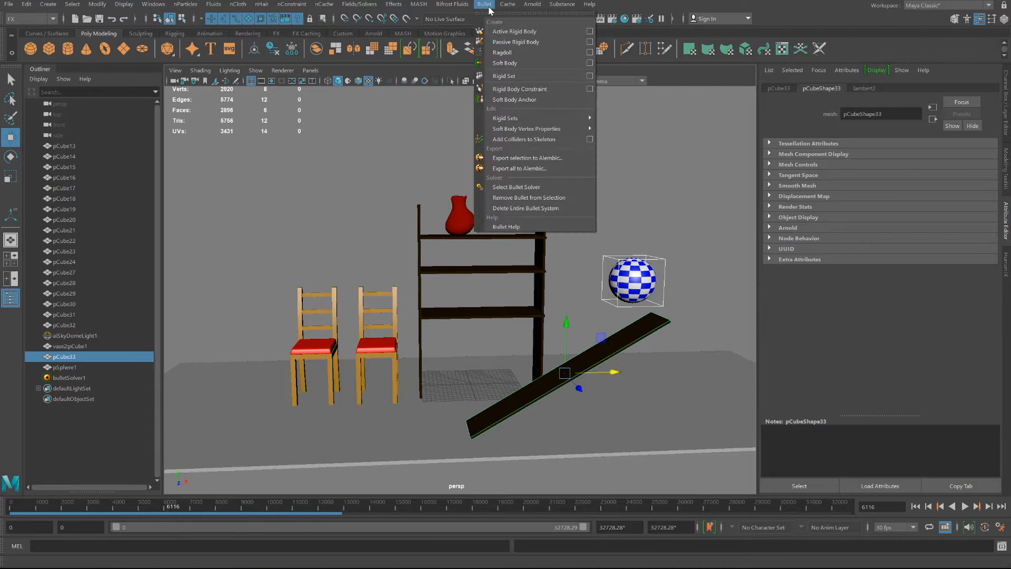
{"action": "left_click", "coordinate": [497, 43]}
{"action": "left_click", "coordinate": [375, 436]}
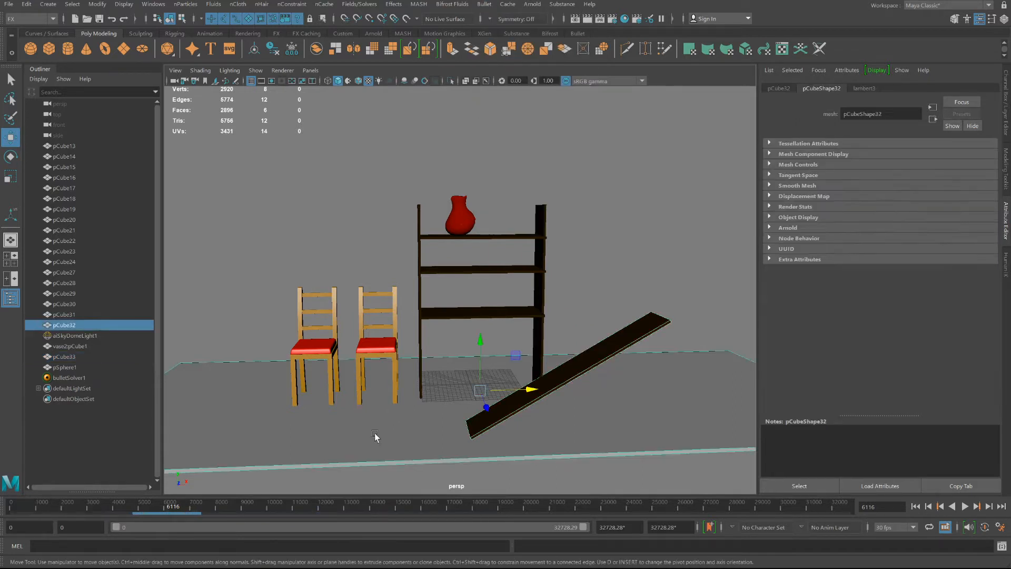
{"action": "left_click", "coordinate": [484, 4]}
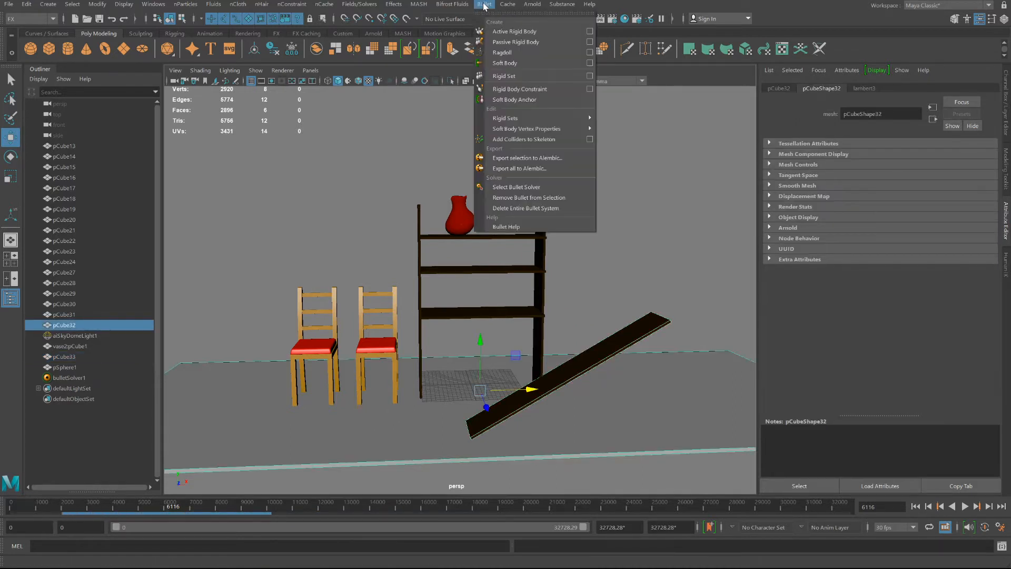
{"action": "left_click", "coordinate": [495, 44]}
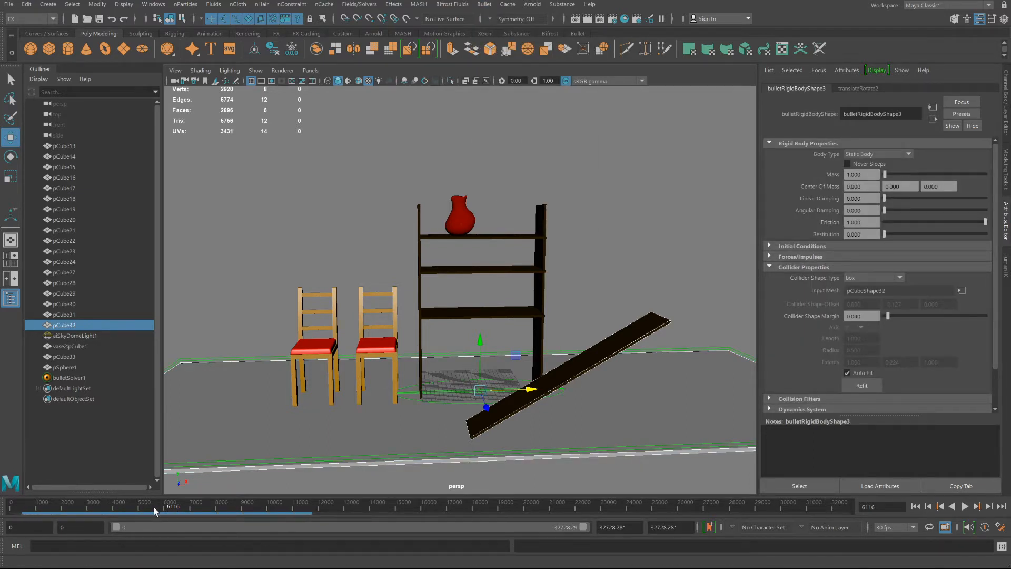
Step: Set both the playback end and the animation end to frame 300 and test-play the simulation from frame 0
{"action": "left_click_drag", "start_coordinate": [154, 507], "coordinate": [1, 508]}
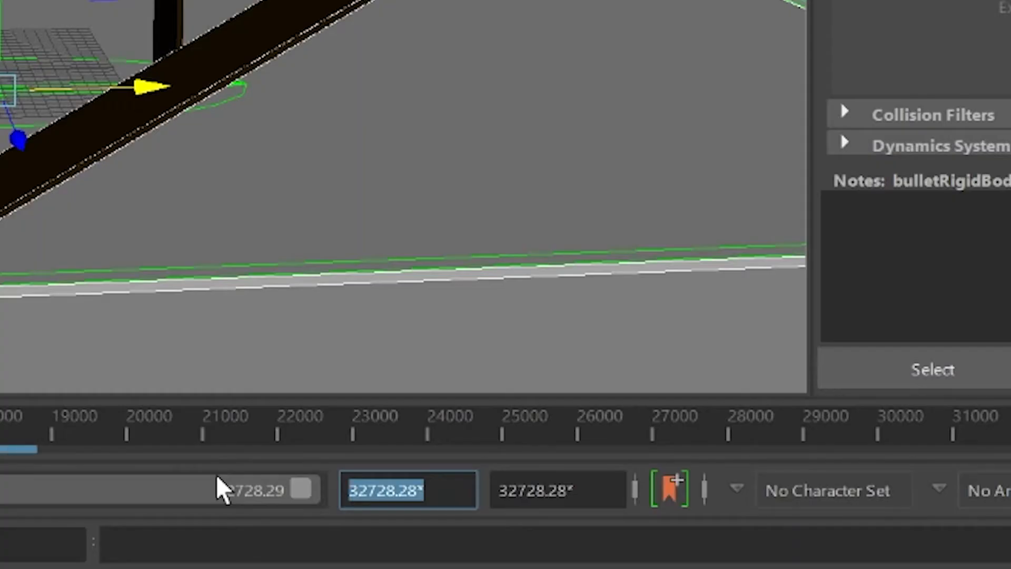
{"action": "type", "text": "300"}
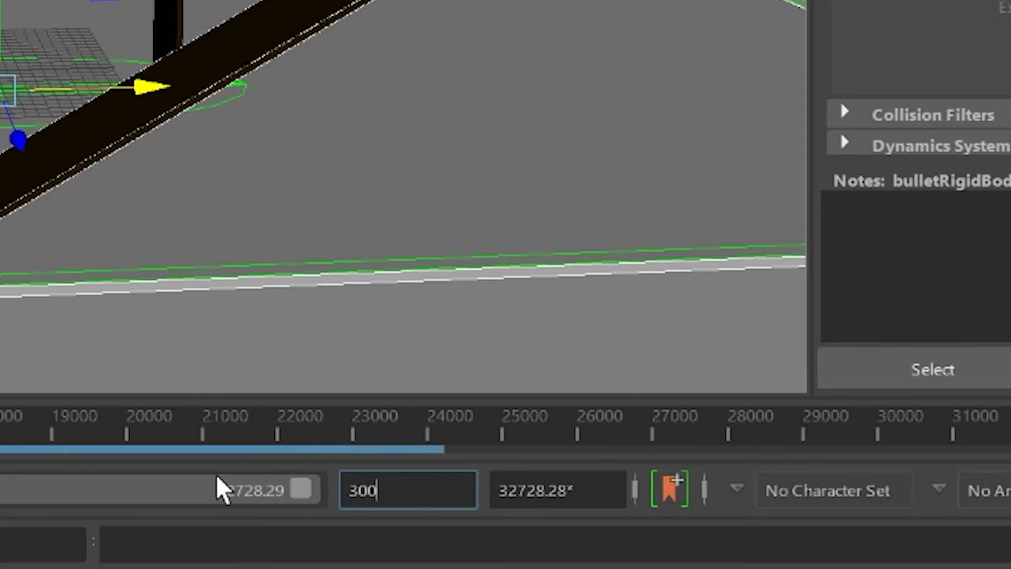
{"action": "key", "text": "Tab"}
{"action": "type", "text": "300"}
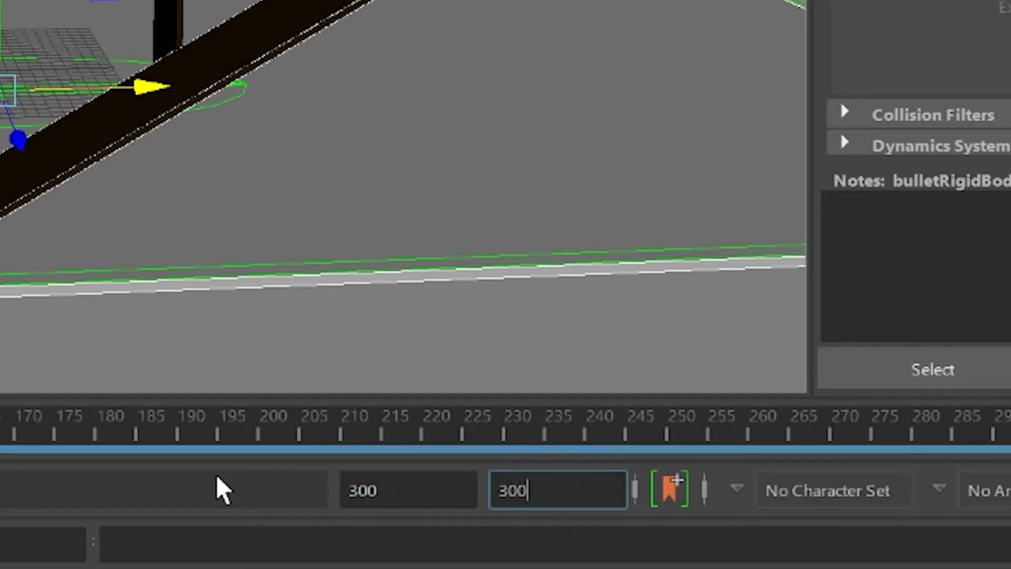
{"action": "key", "text": "Return"}
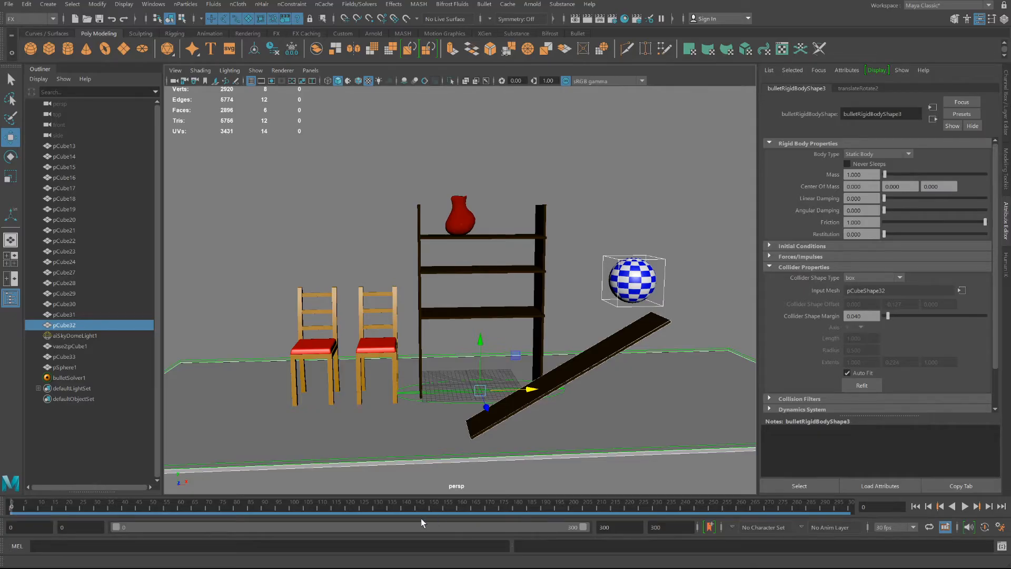
{"action": "left_click", "coordinate": [965, 507]}
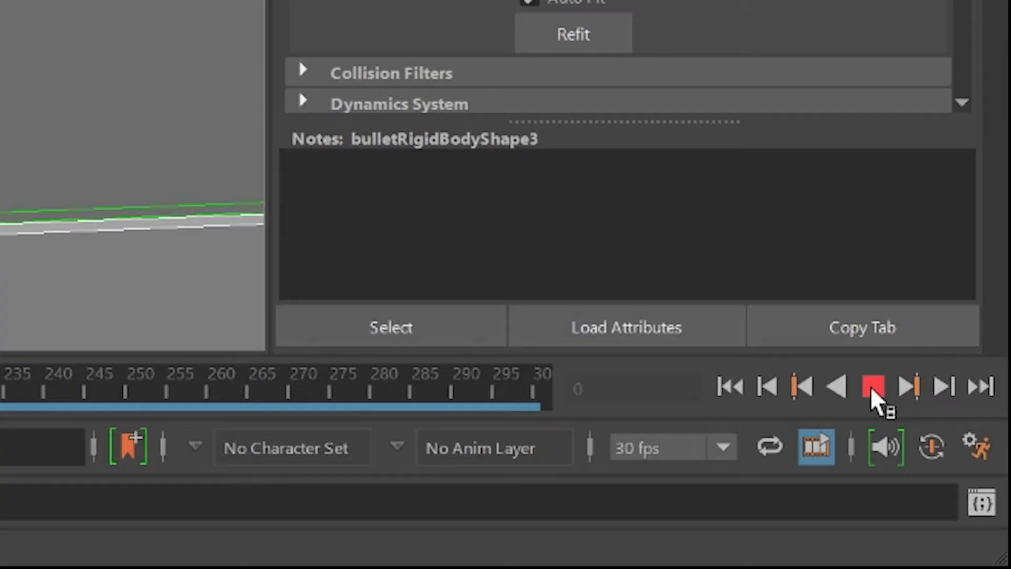
{"action": "left_click", "coordinate": [965, 506]}
Step: Set the playback speed to Play every frame in the Time Slider preferences, save, and replay the simulation from frame 0
{"action": "left_click", "coordinate": [976, 456]}
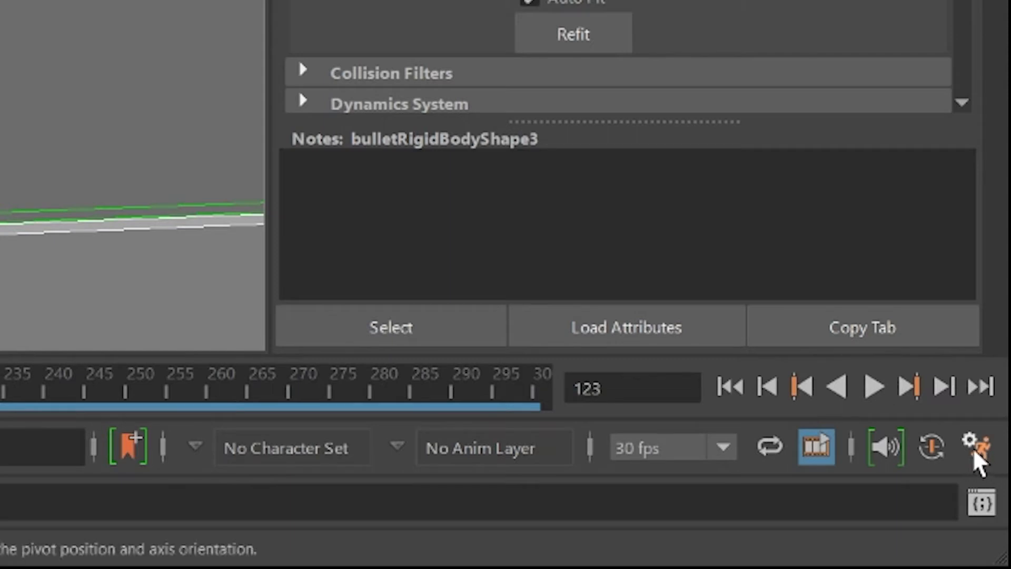
{"action": "scroll", "coordinate": [325, 362], "scroll_direction": "down", "scroll_amount": 2}
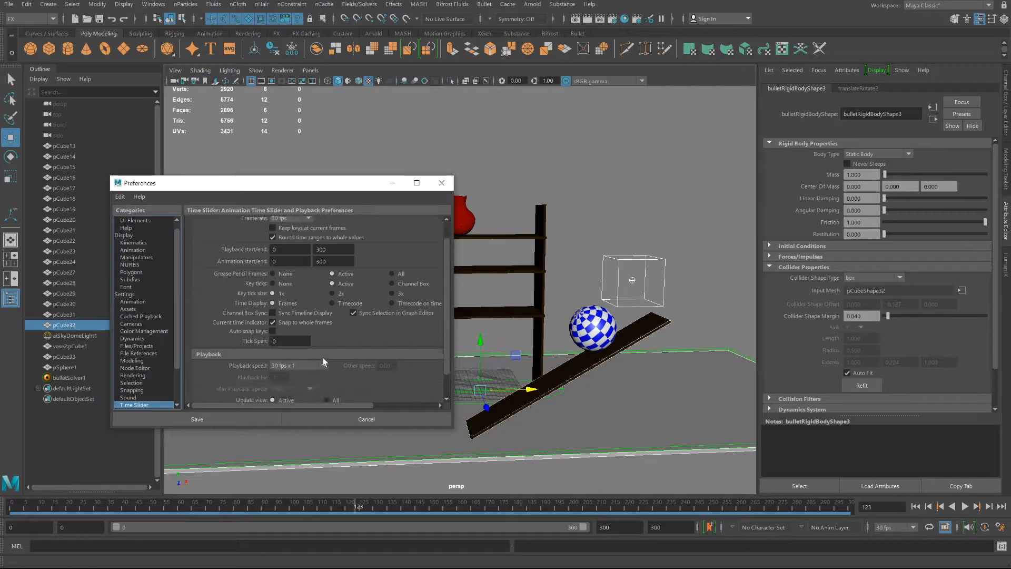
{"action": "scroll", "coordinate": [325, 361], "scroll_direction": "down", "scroll_amount": 1}
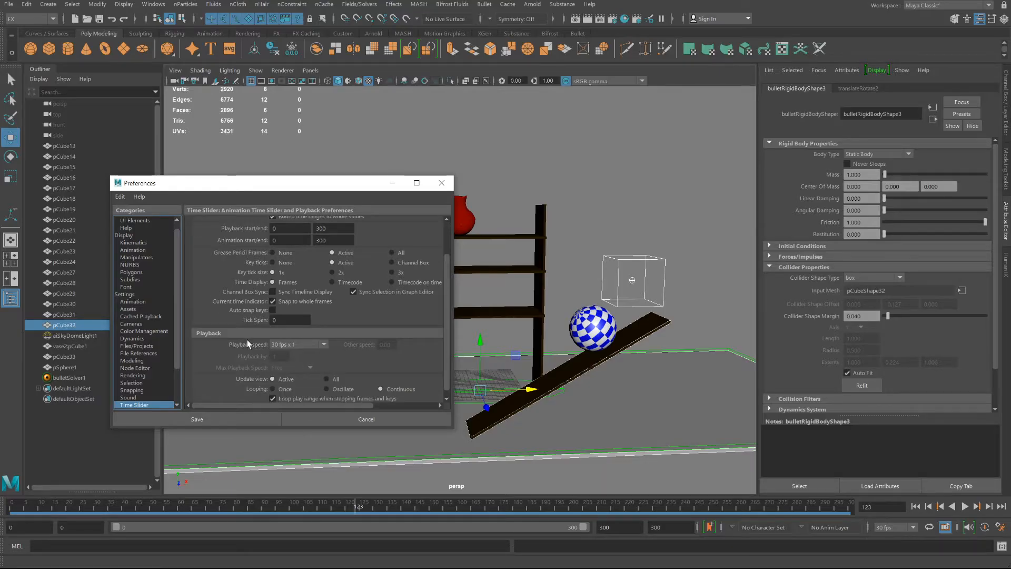
{"action": "left_click", "coordinate": [293, 343]}
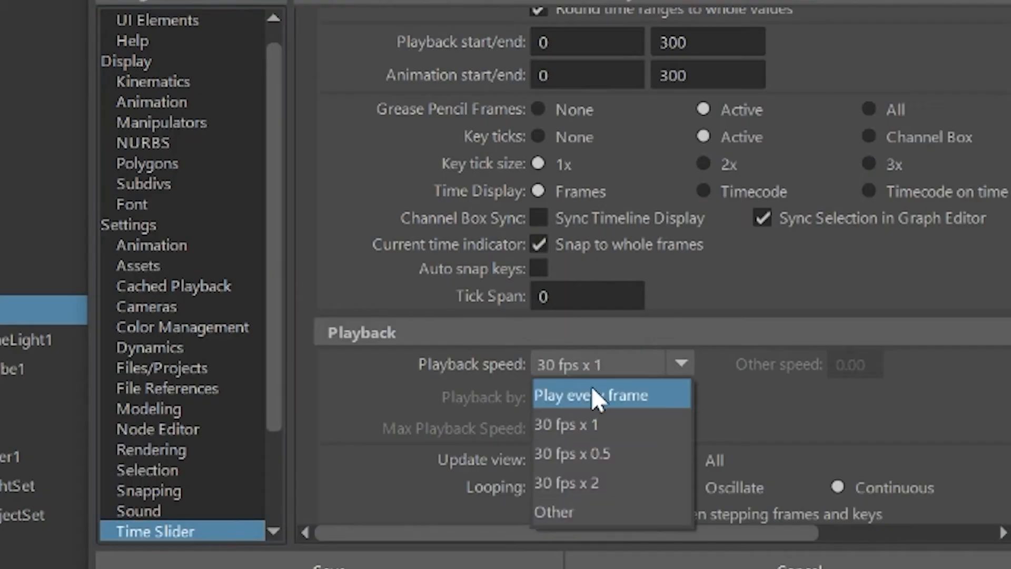
{"action": "left_click", "coordinate": [293, 355]}
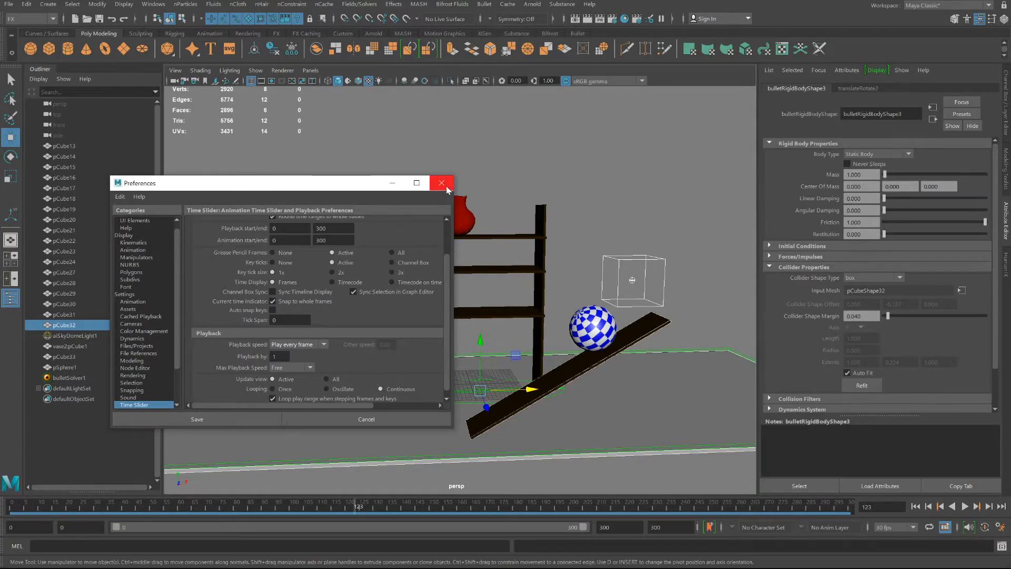
{"action": "left_click", "coordinate": [338, 562]}
{"action": "left_click_drag", "start_coordinate": [129, 504], "coordinate": [10, 503]}
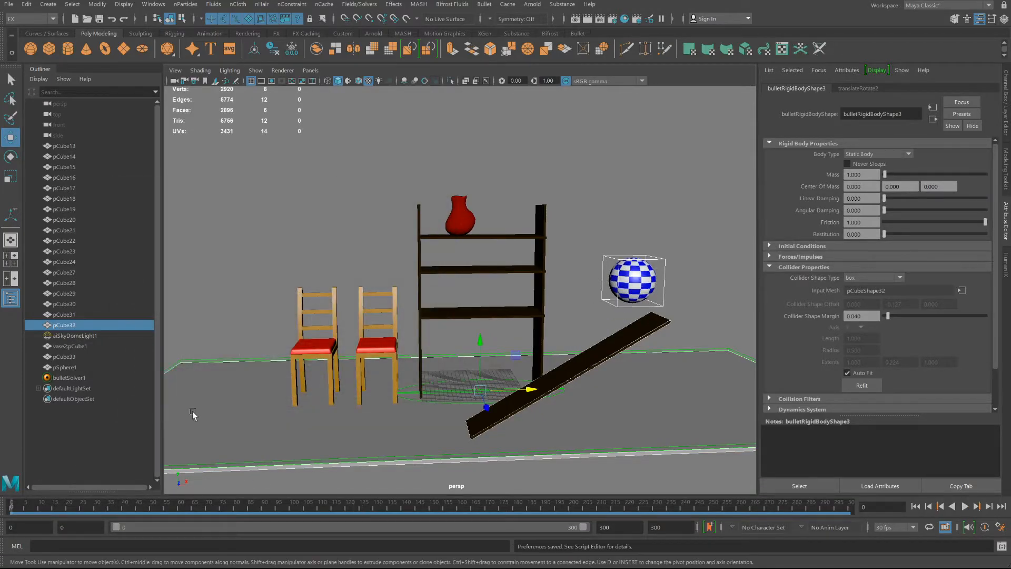
{"action": "left_click", "coordinate": [965, 506]}
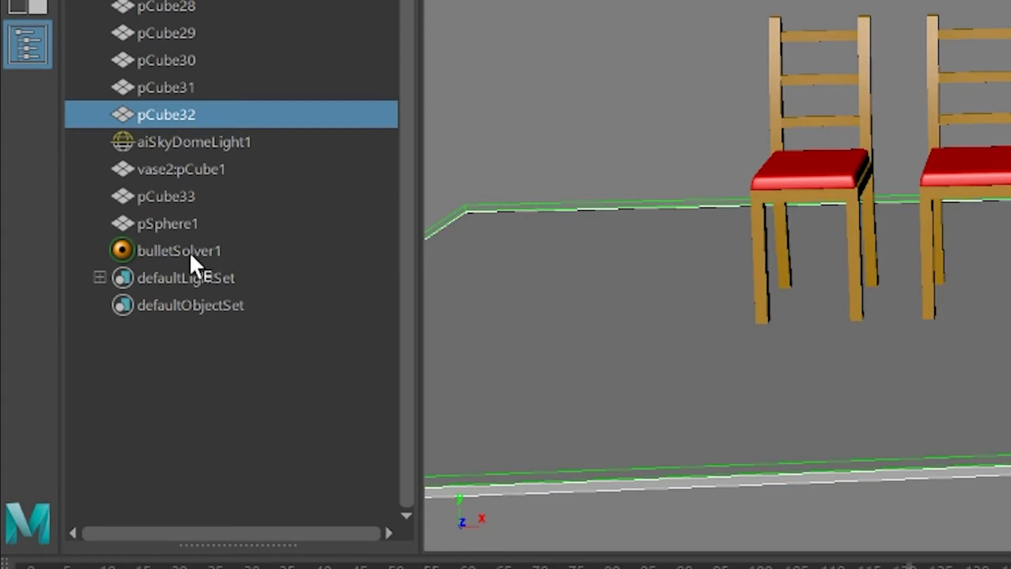
Step: Set the start time of bulletSolver1 to 1, keeping Enable Simulation on
{"action": "left_click", "coordinate": [153, 251]}
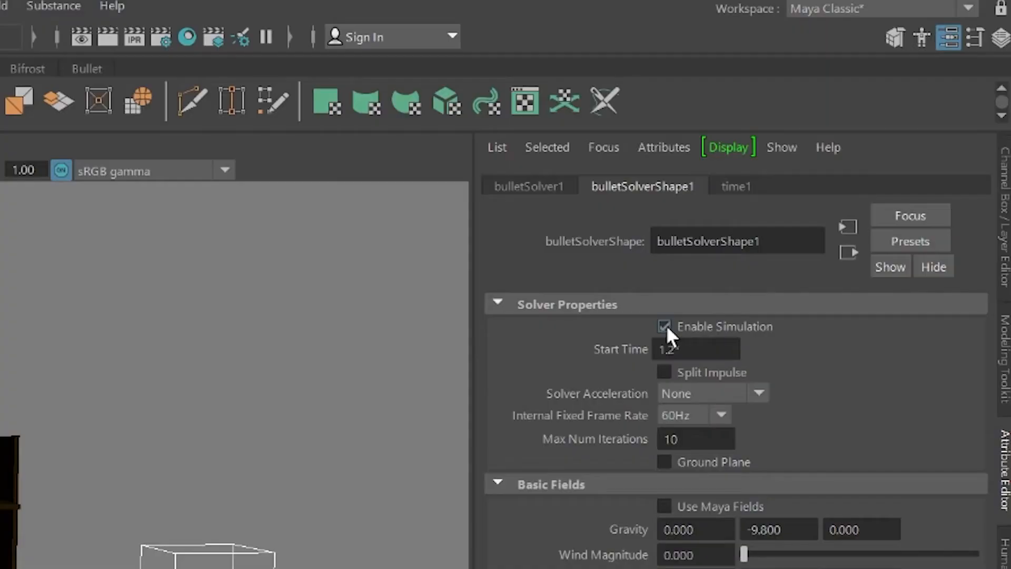
{"action": "left_click", "coordinate": [665, 327]}
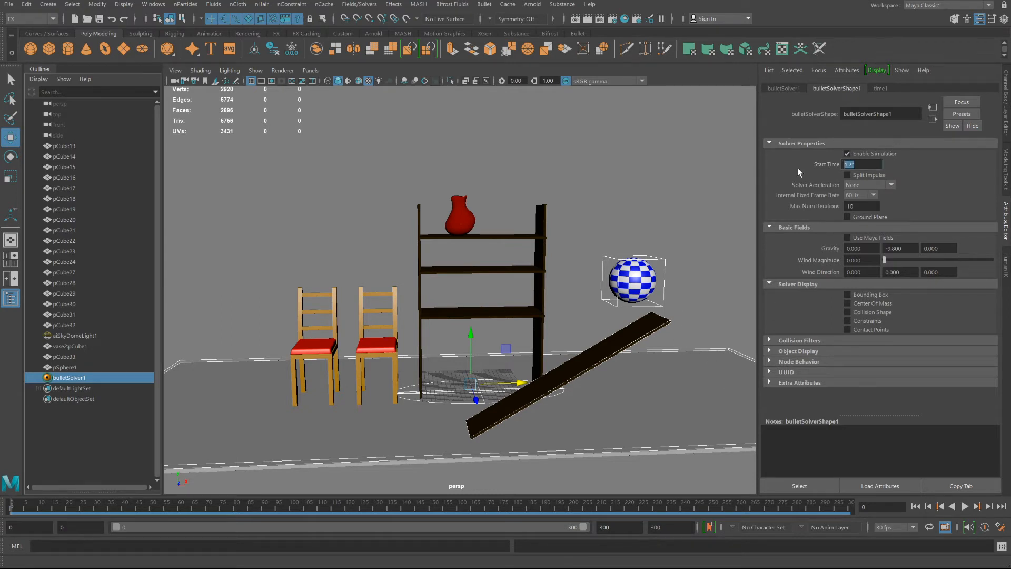
{"action": "type", "text": "1"}
{"action": "key", "text": "Return"}
Step: Play the simulation and watch the sphere on the ramp from the front and from an angled view
{"action": "left_click", "coordinate": [964, 506]}
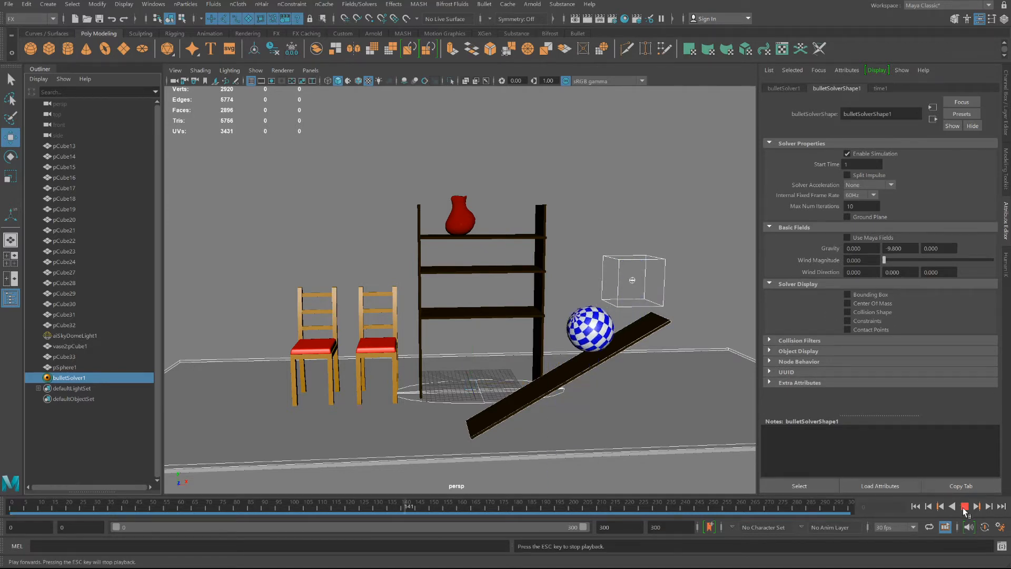
{"action": "left_click", "coordinate": [963, 507]}
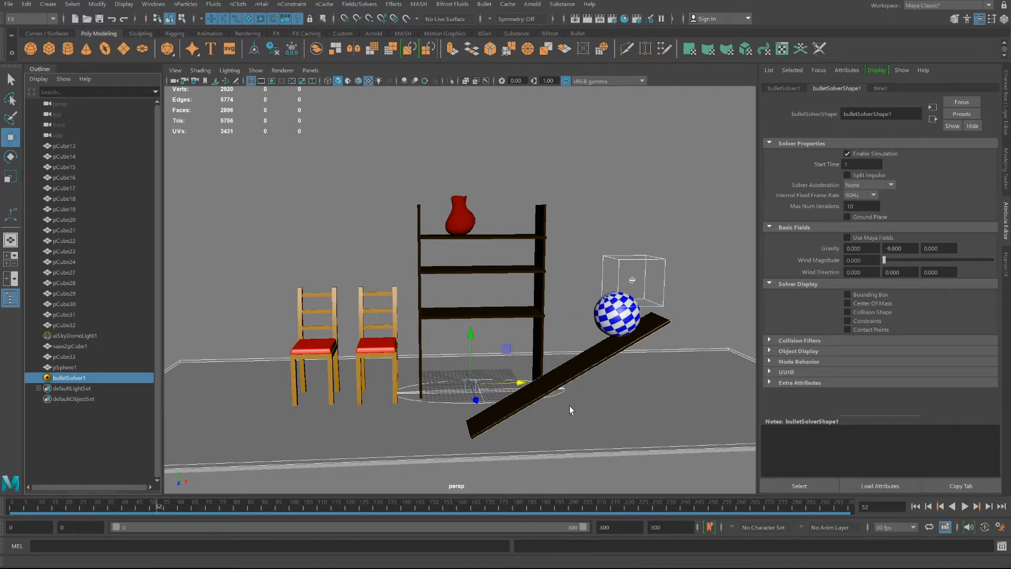
{"action": "left_click_drag", "start_coordinate": [569, 406], "coordinate": [605, 408], "text": "alt"}
{"action": "left_click", "coordinate": [966, 507]}
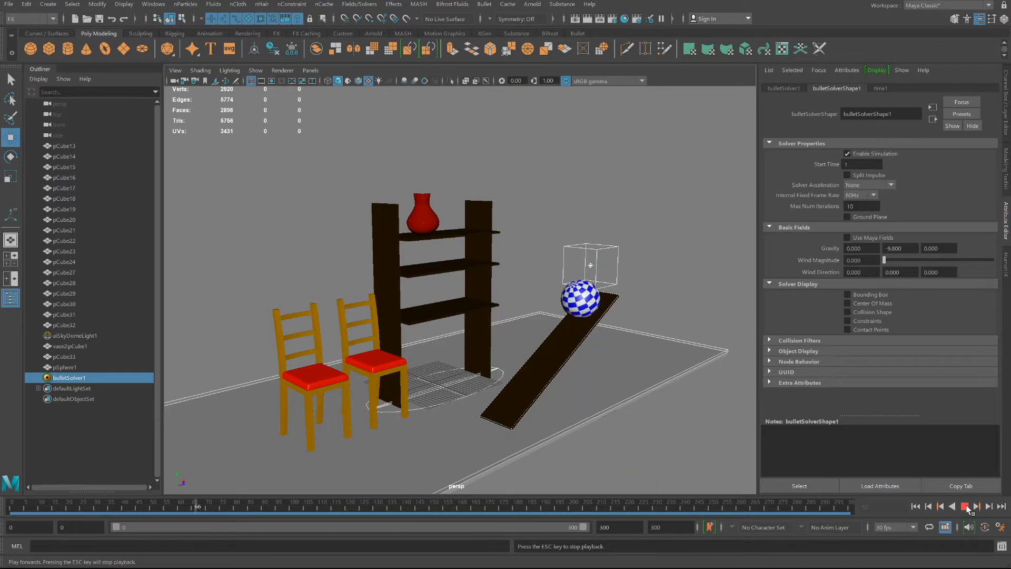
{"action": "left_click", "coordinate": [965, 507]}
Step: Raise the sphere straight up to about 53 on Y, high above the ramp, and play the simulation
{"action": "left_click", "coordinate": [591, 259]}
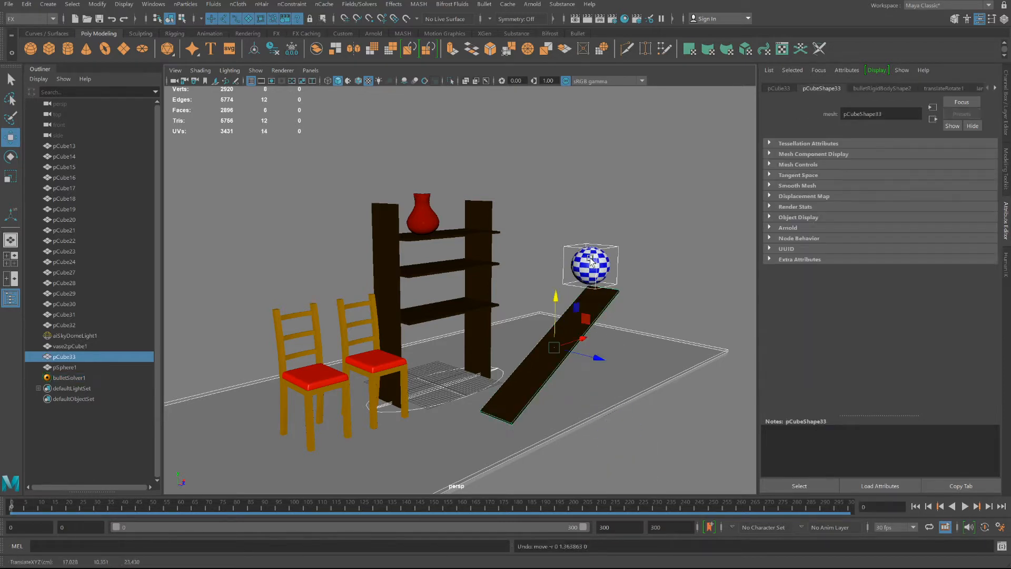
{"action": "left_click_drag", "start_coordinate": [590, 247], "coordinate": [595, 136]}
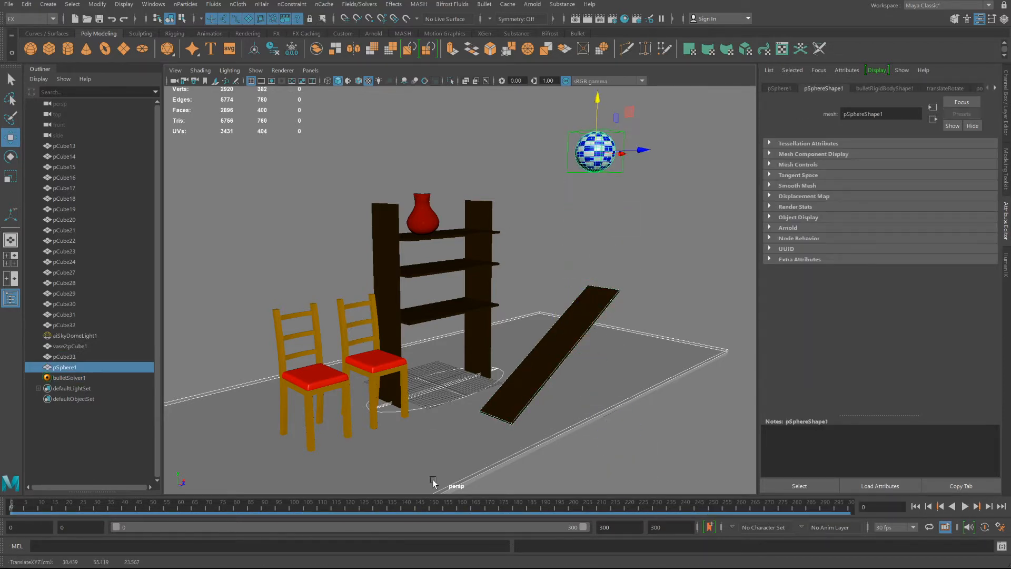
{"action": "left_click", "coordinate": [965, 507]}
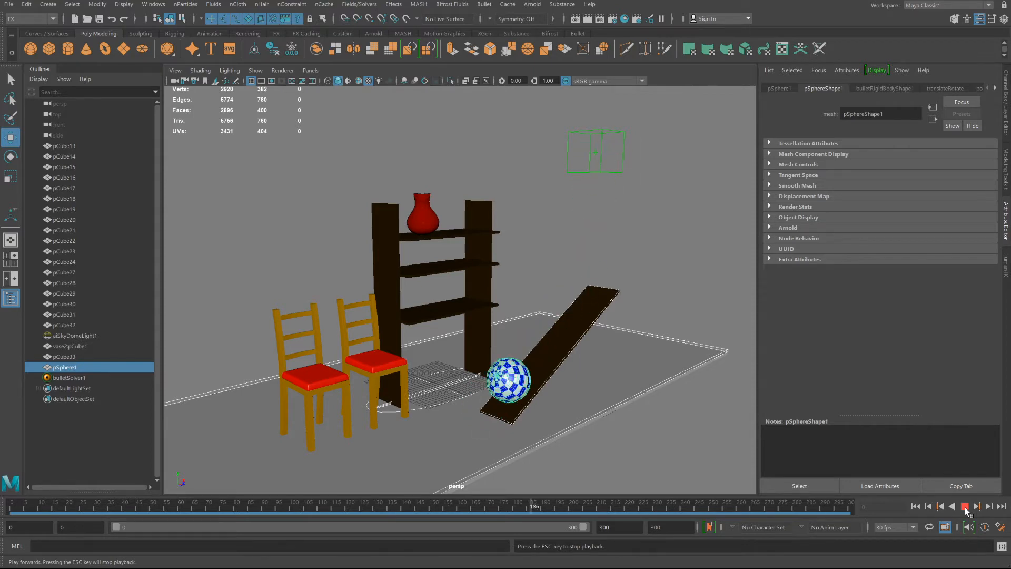
{"action": "left_click", "coordinate": [965, 508]}
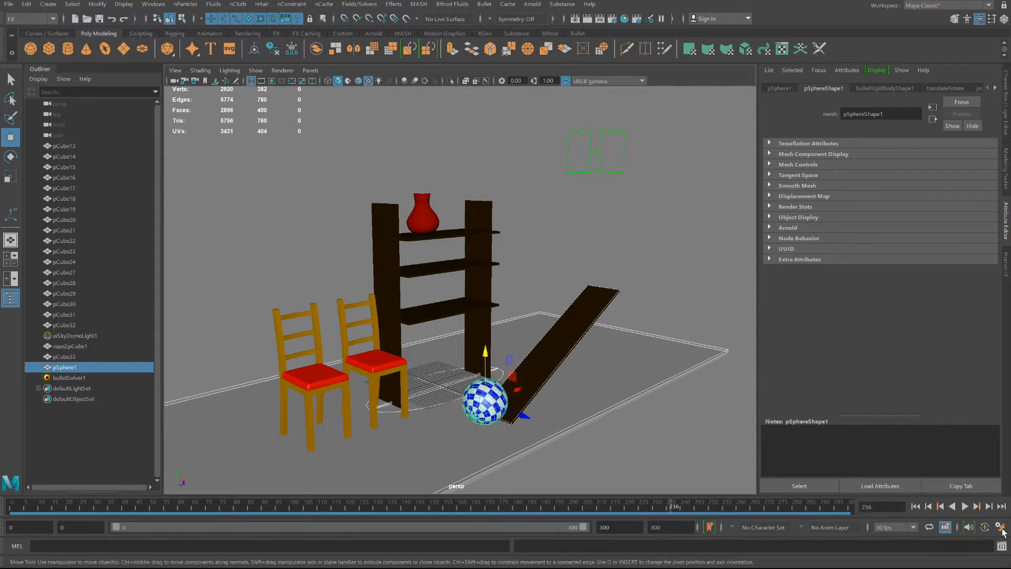
Step: Set the playback speed to 30 fps x 1 in the Time Slider preferences, save, and play the simulation again
{"action": "left_click", "coordinate": [1000, 527]}
{"action": "left_click", "coordinate": [318, 394]}
{"action": "left_click", "coordinate": [540, 514]}
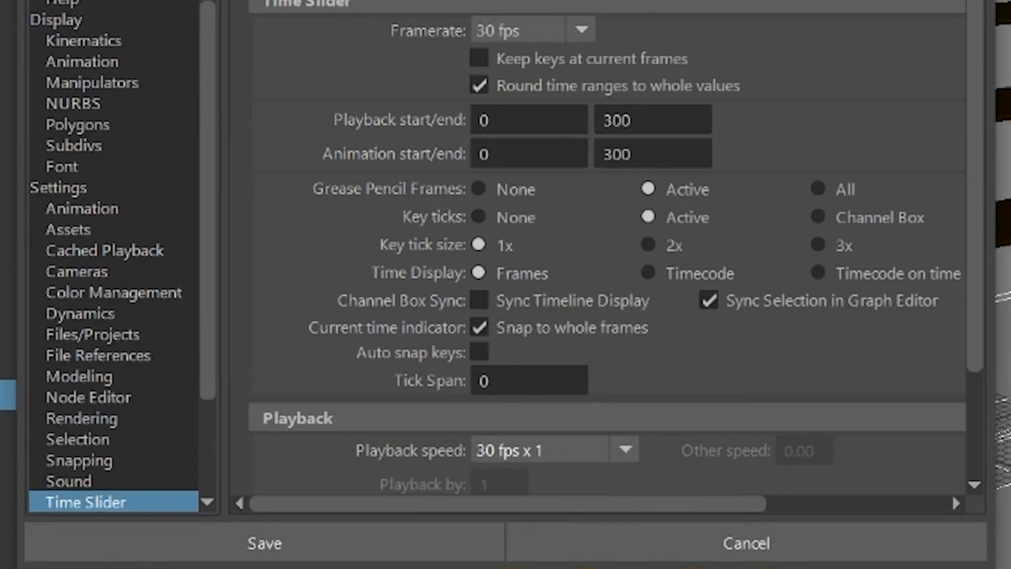
{"action": "left_click", "coordinate": [264, 543]}
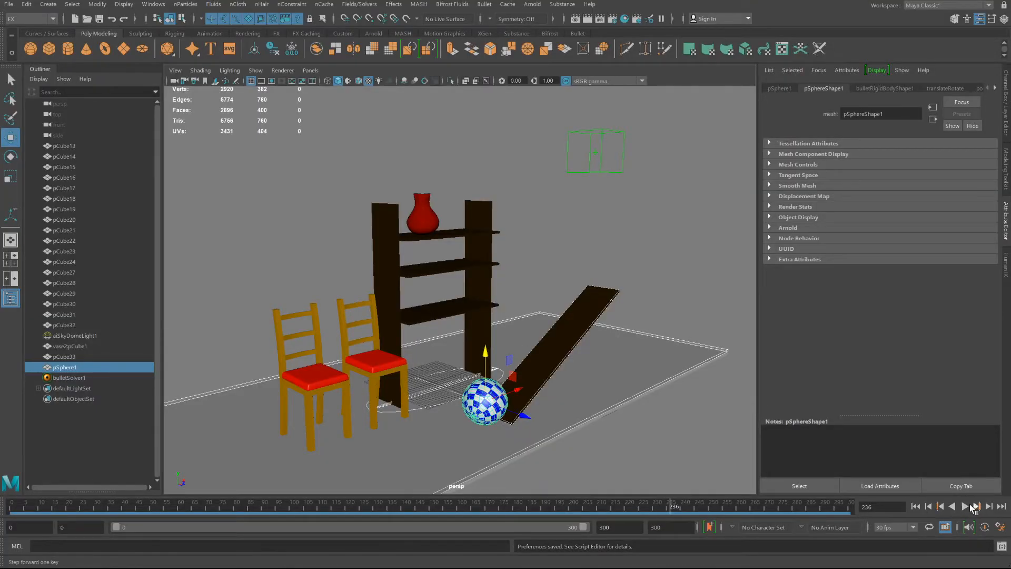
{"action": "left_click", "coordinate": [965, 507]}
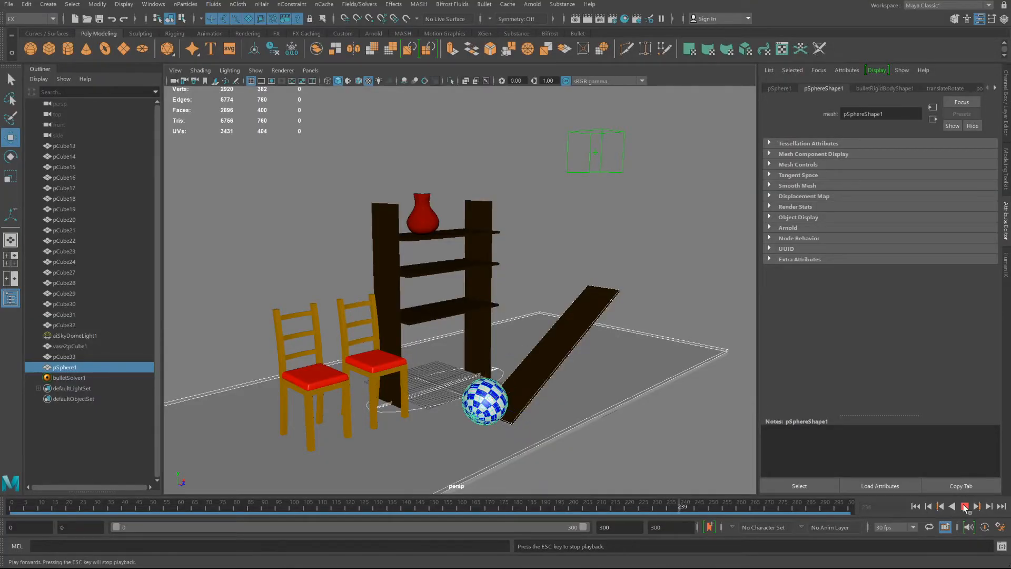
Step: Restart the simulation from the first frame, watch the sphere roll down the ramp, and return to frame 0
{"action": "left_click", "coordinate": [966, 507]}
{"action": "key", "text": "alt+shift+v"}
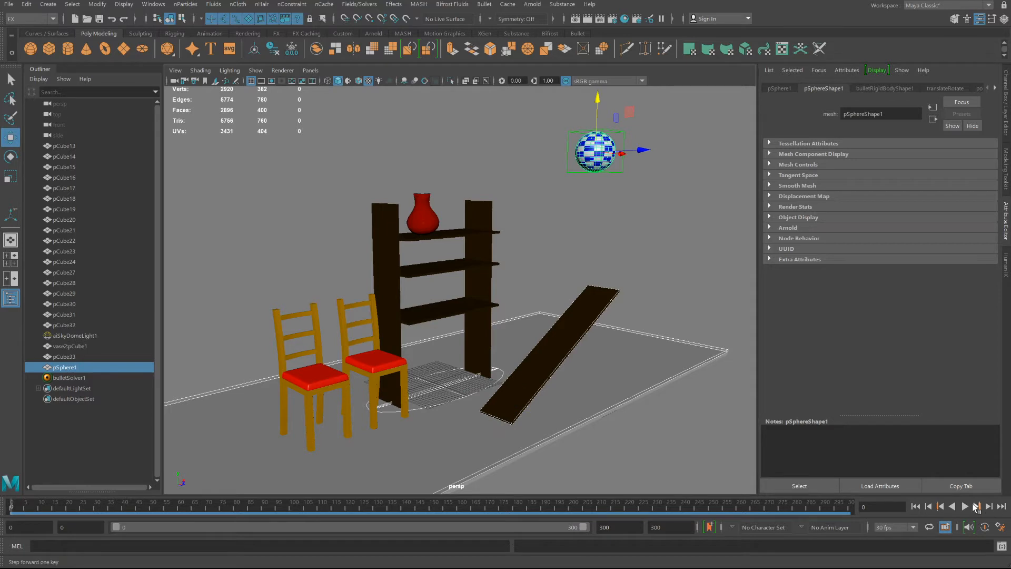
{"action": "left_click", "coordinate": [966, 507]}
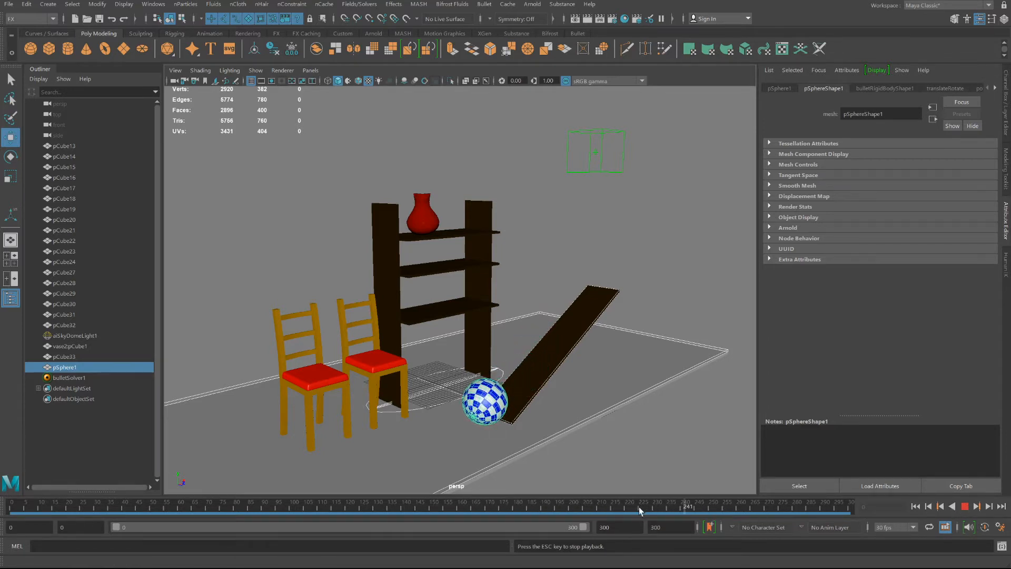
{"action": "left_click_drag", "start_coordinate": [728, 515], "coordinate": [1, 514]}
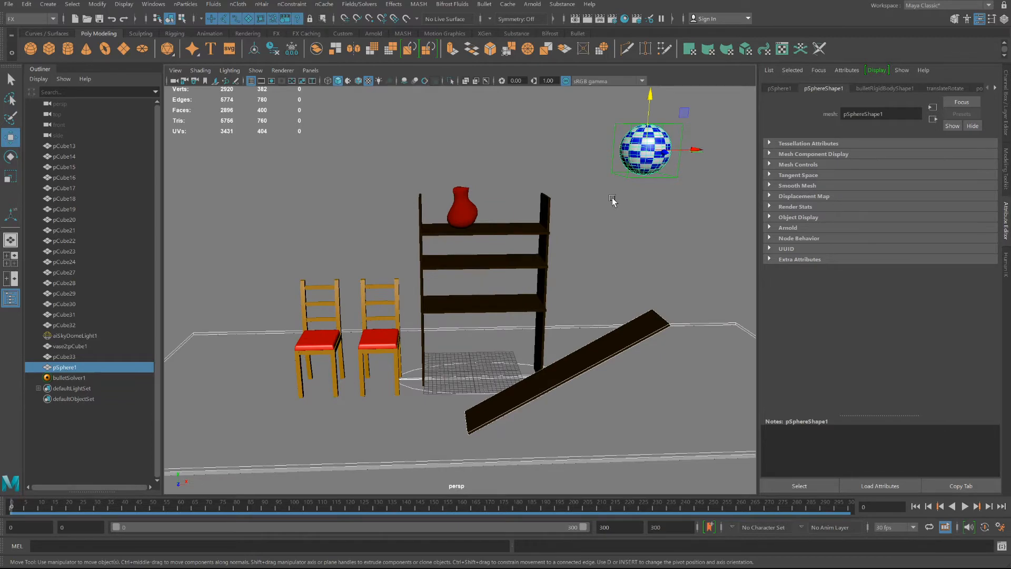
Step: Move the checkered sphere along X to about 4.6 so that it hangs above the bookshelf
{"action": "left_click_drag", "start_coordinate": [612, 200], "coordinate": [637, 215], "text": "alt"}
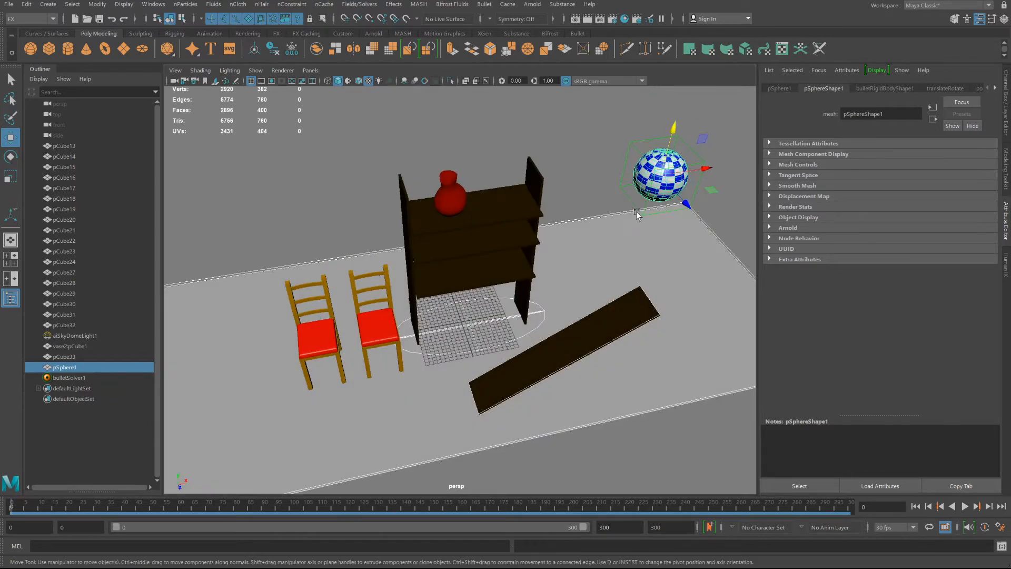
{"action": "left_click_drag", "start_coordinate": [703, 172], "coordinate": [529, 154]}
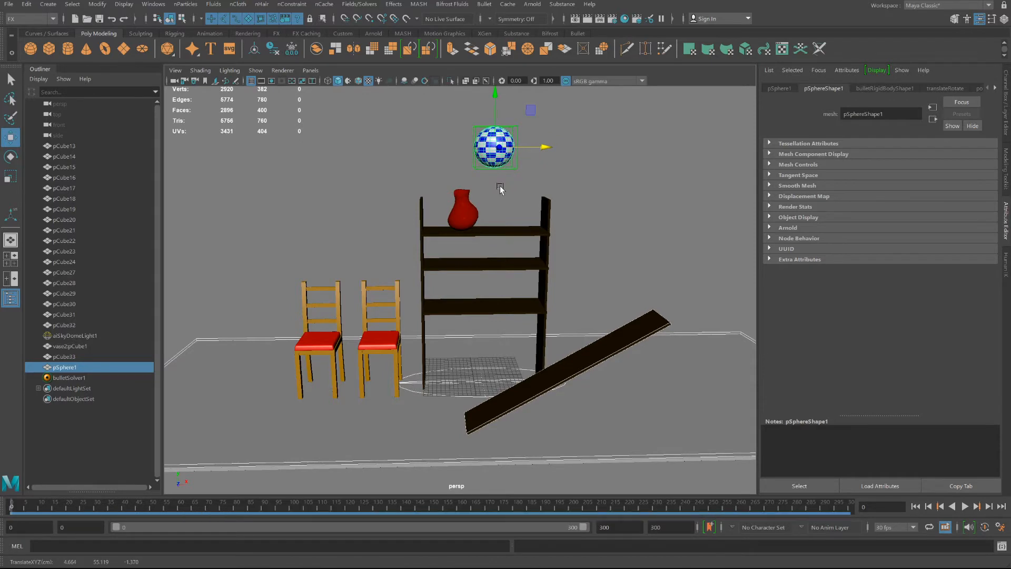
{"action": "left_click_drag", "start_coordinate": [501, 190], "coordinate": [513, 204], "text": "alt"}
{"action": "left_click_drag", "start_coordinate": [494, 154], "coordinate": [478, 199]}
Step: Make the three shelf boards and both side panels of the bookshelf passive rigid bodies
{"action": "left_click", "coordinate": [486, 233]}
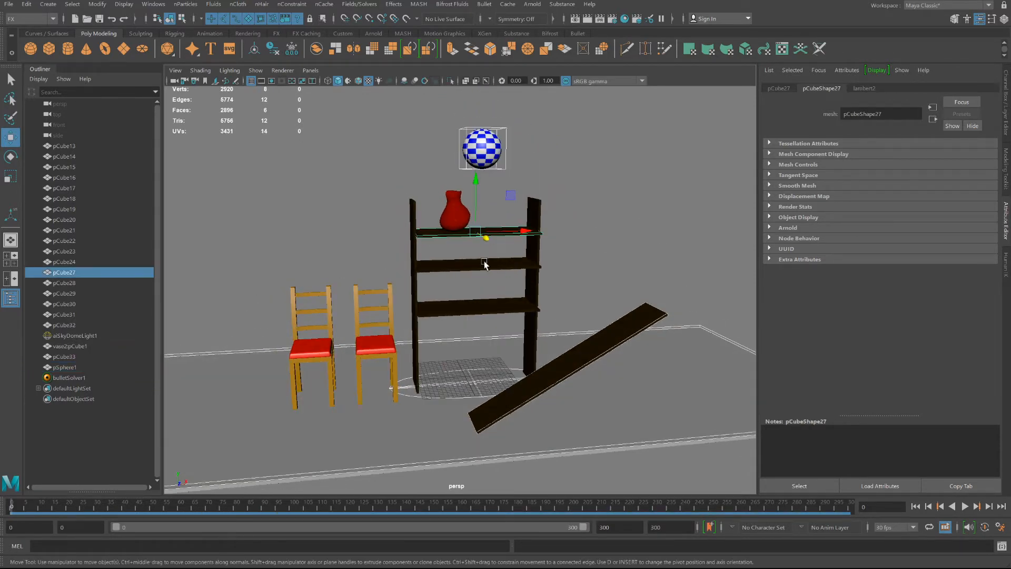
{"action": "left_click", "coordinate": [475, 270], "text": "shift"}
{"action": "left_click", "coordinate": [476, 314], "text": "shift"}
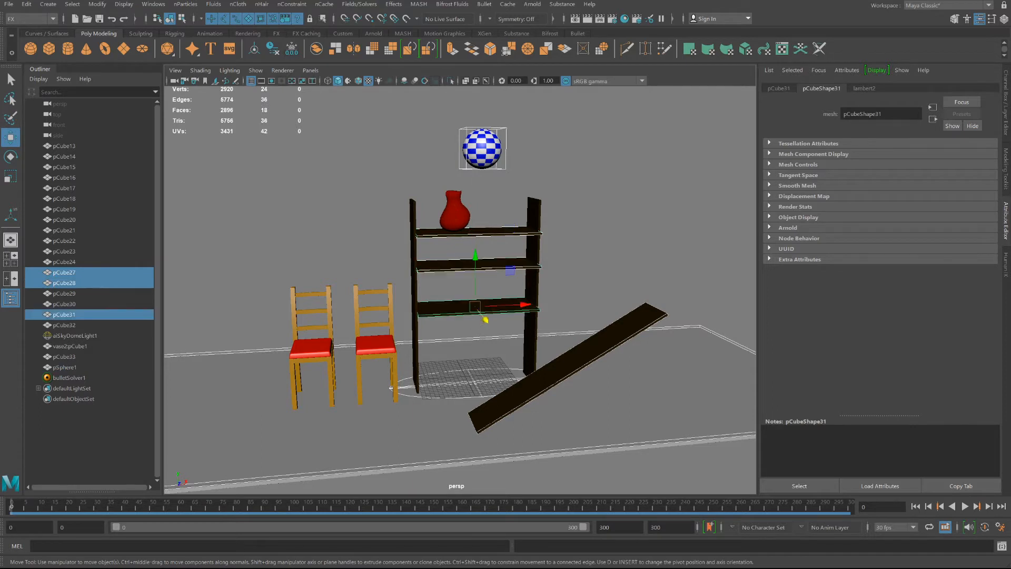
{"action": "left_click", "coordinate": [539, 210], "text": "shift"}
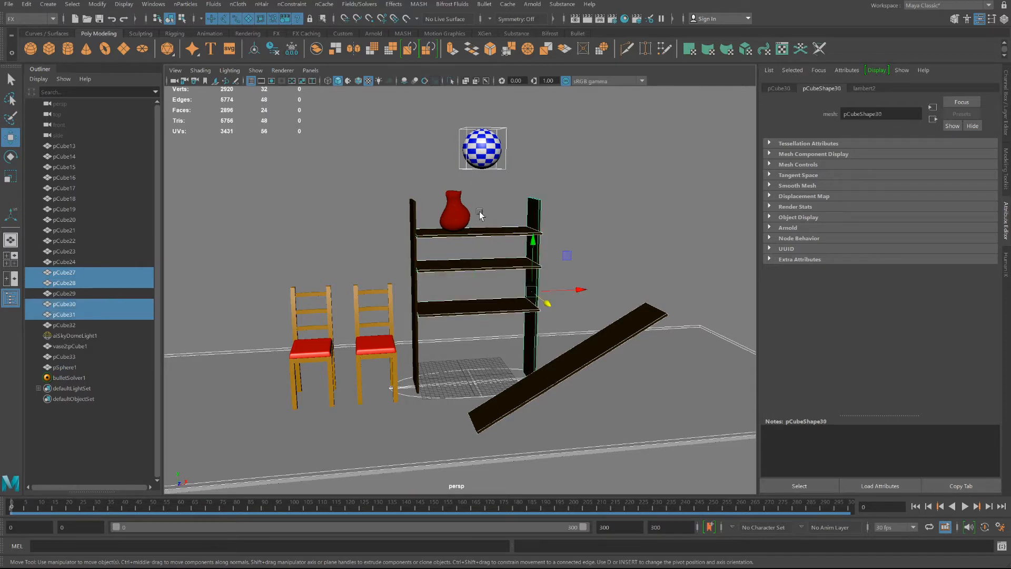
{"action": "left_click", "coordinate": [414, 221], "text": "shift"}
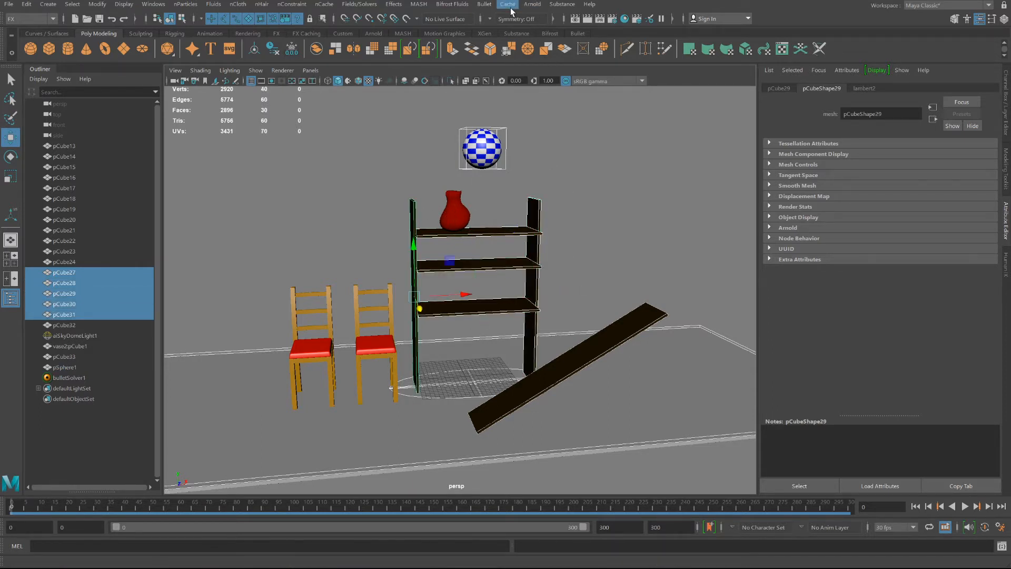
{"action": "left_click", "coordinate": [488, 10]}
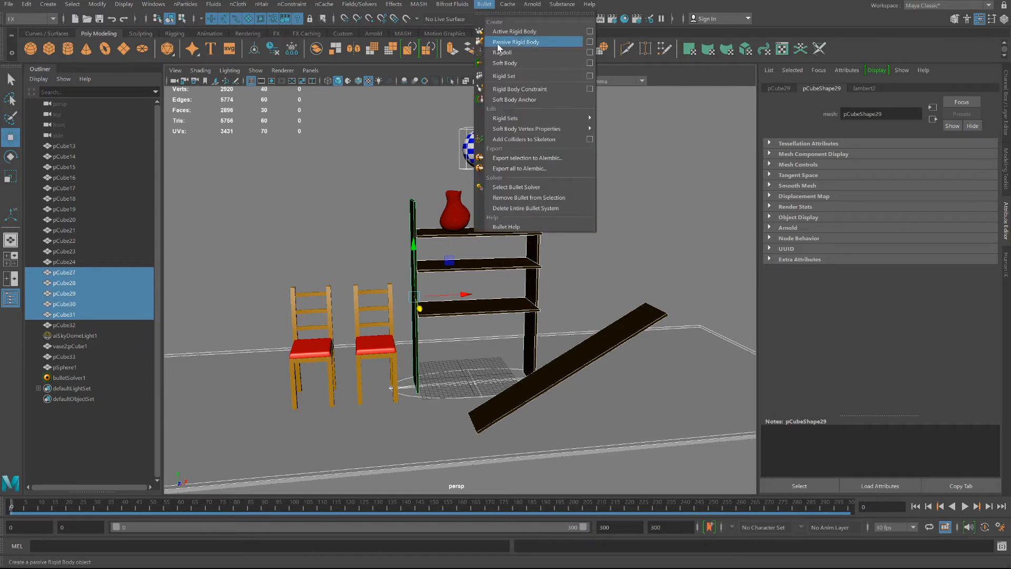
{"action": "left_click", "coordinate": [527, 42]}
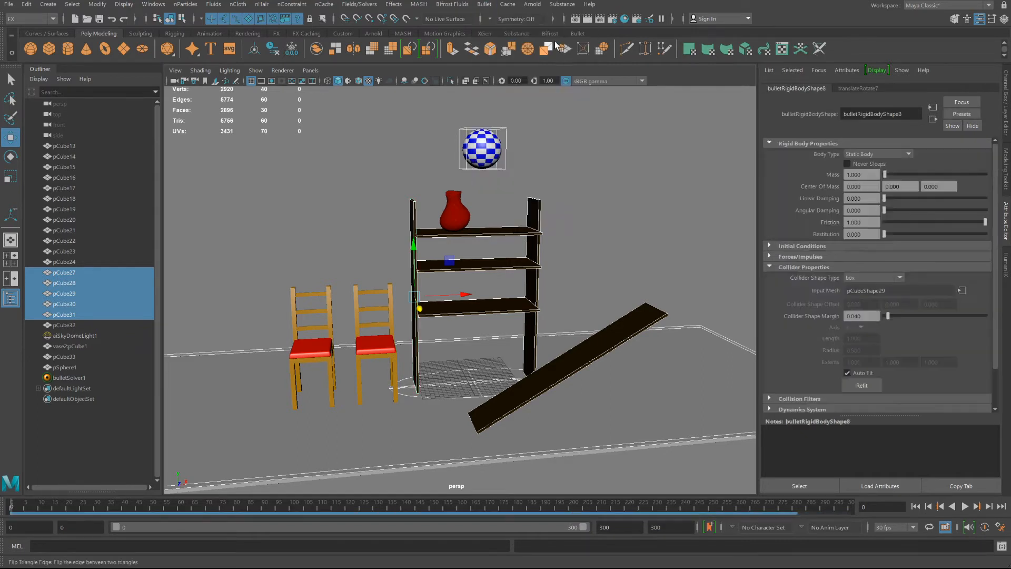
Step: Make the red vase on the top shelf an active rigid body and test the simulation from the start
{"action": "left_click", "coordinate": [462, 206]}
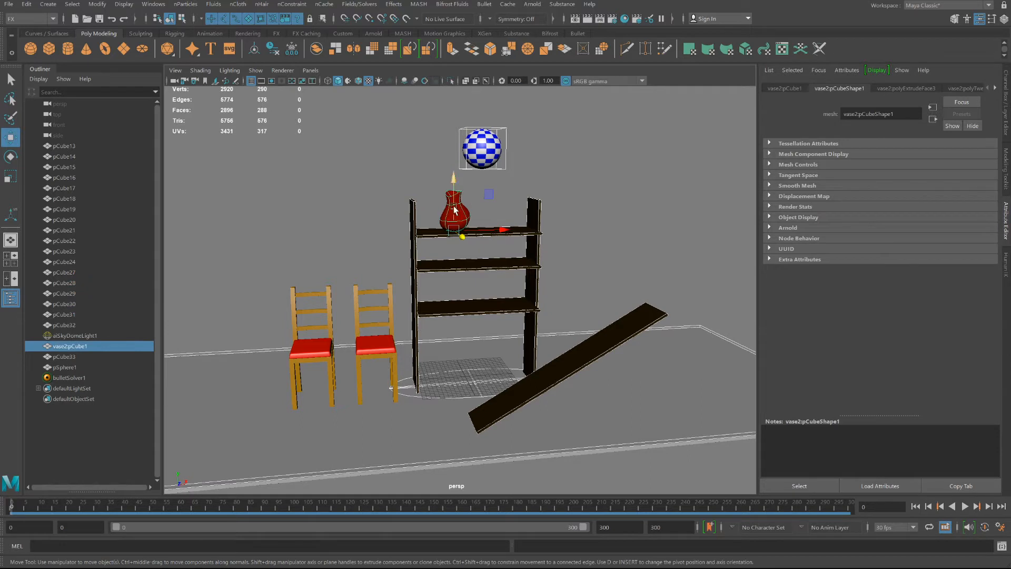
{"action": "left_click", "coordinate": [484, 4]}
{"action": "left_click", "coordinate": [507, 32]}
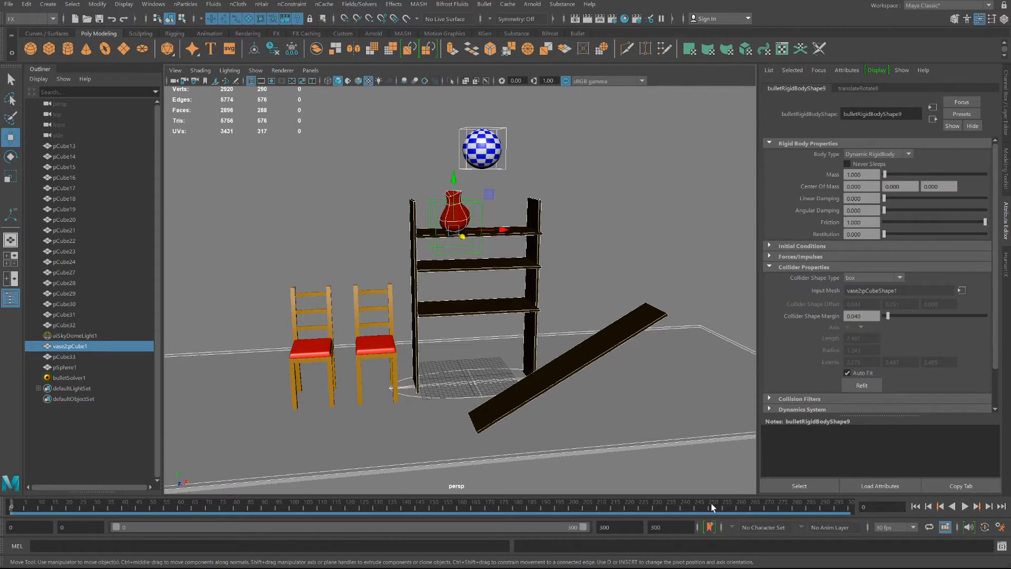
{"action": "left_click", "coordinate": [963, 507]}
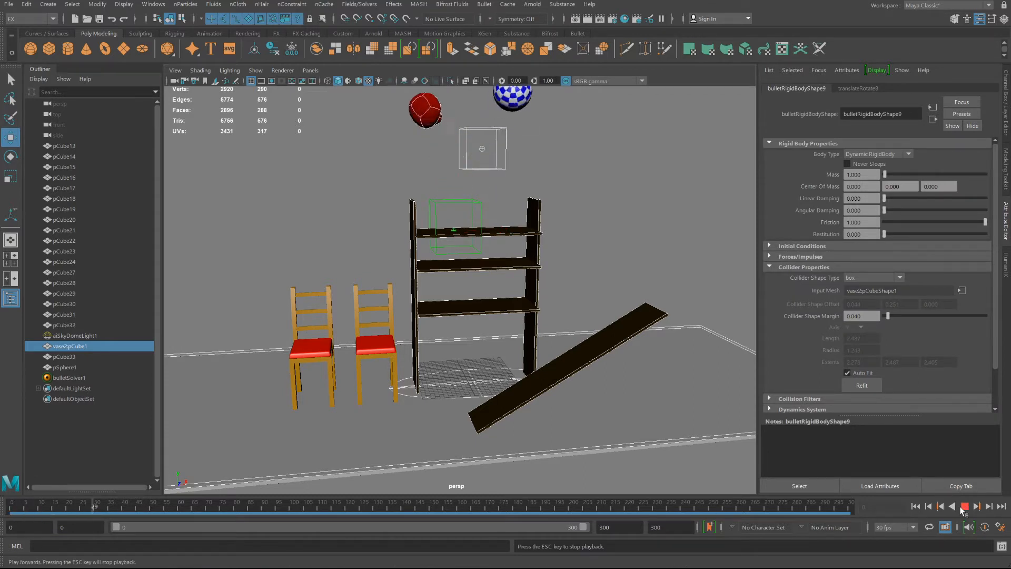
{"action": "left_click", "coordinate": [964, 506]}
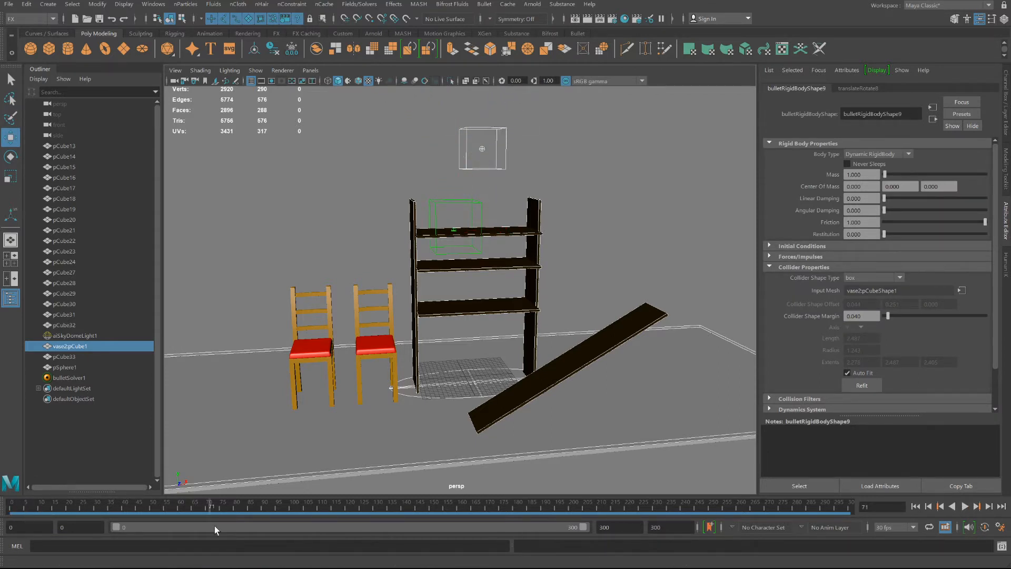
{"action": "key", "text": "alt+shift+v"}
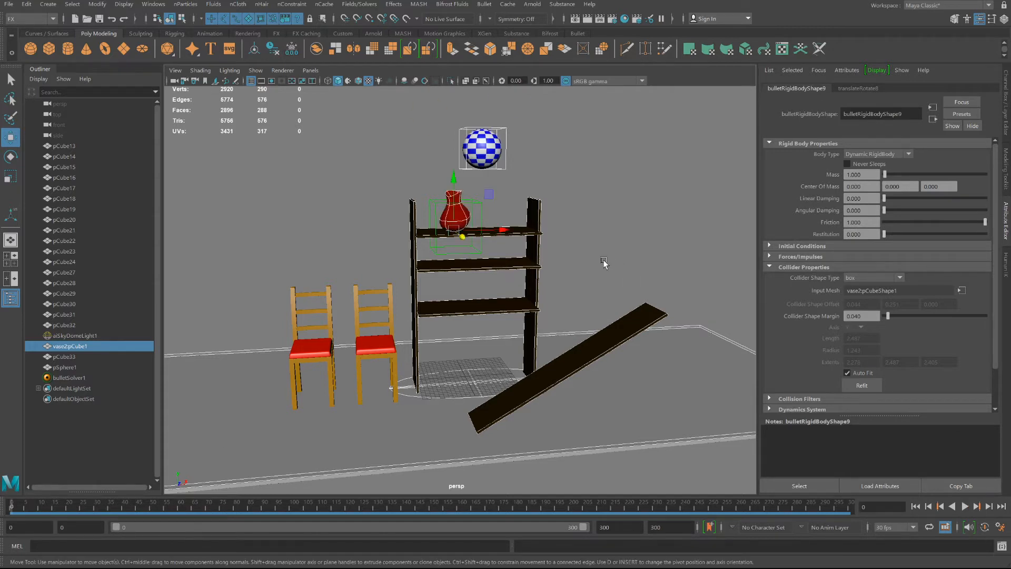
Step: Raise the vase to about 41 on Y so its collider box clears the top shelf, and play the simulation
{"action": "left_click", "coordinate": [572, 286]}
{"action": "left_click", "coordinate": [449, 195]}
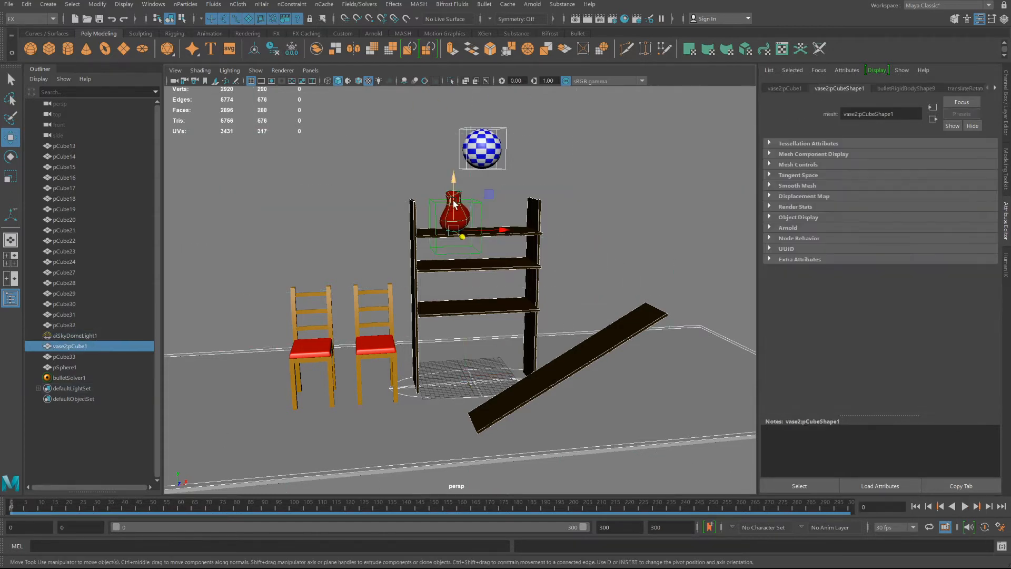
{"action": "left_click_drag", "start_coordinate": [453, 205], "coordinate": [446, 173]}
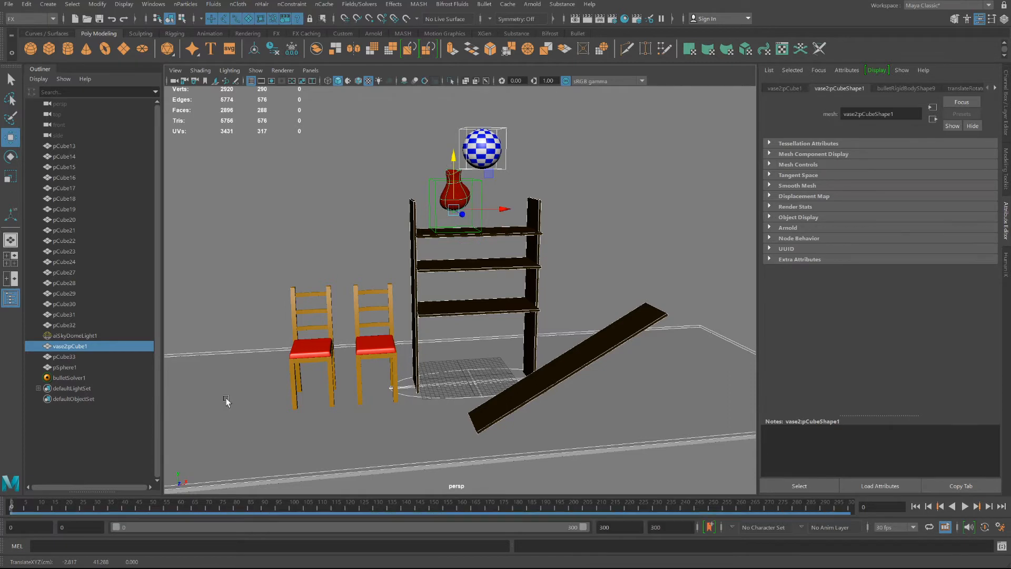
{"action": "left_click", "coordinate": [965, 507]}
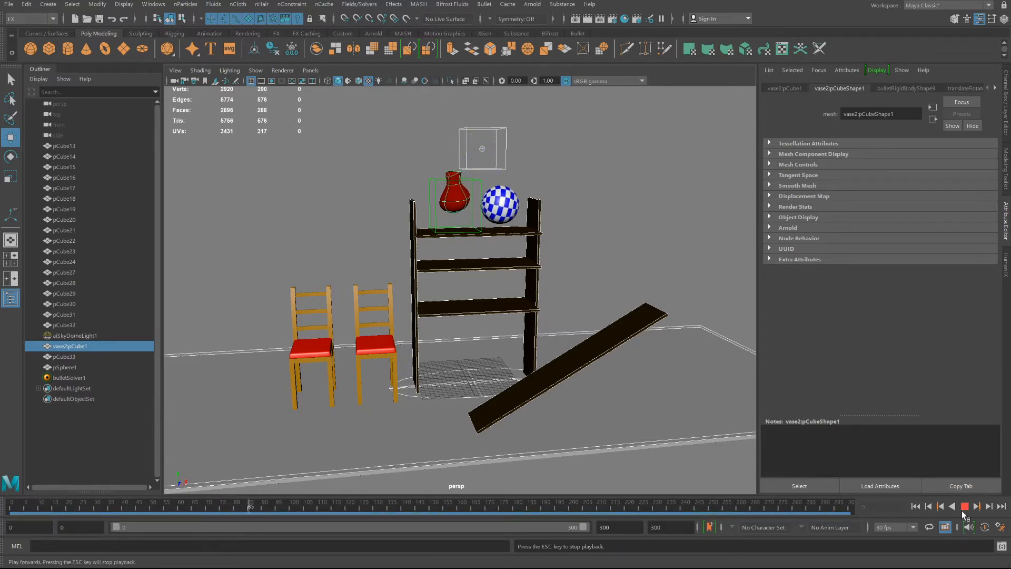
{"action": "left_click", "coordinate": [965, 507]}
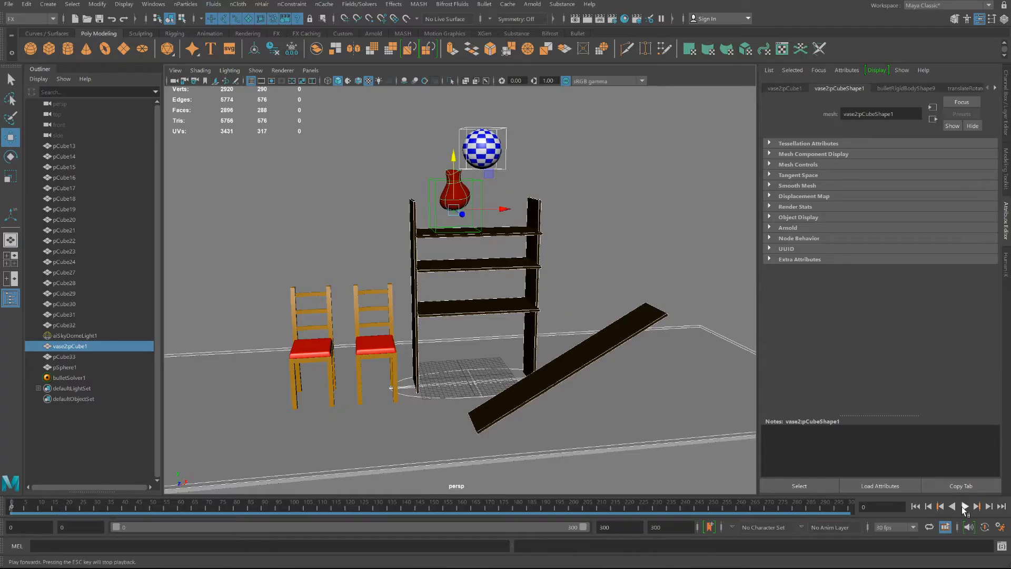
{"action": "left_click", "coordinate": [963, 506]}
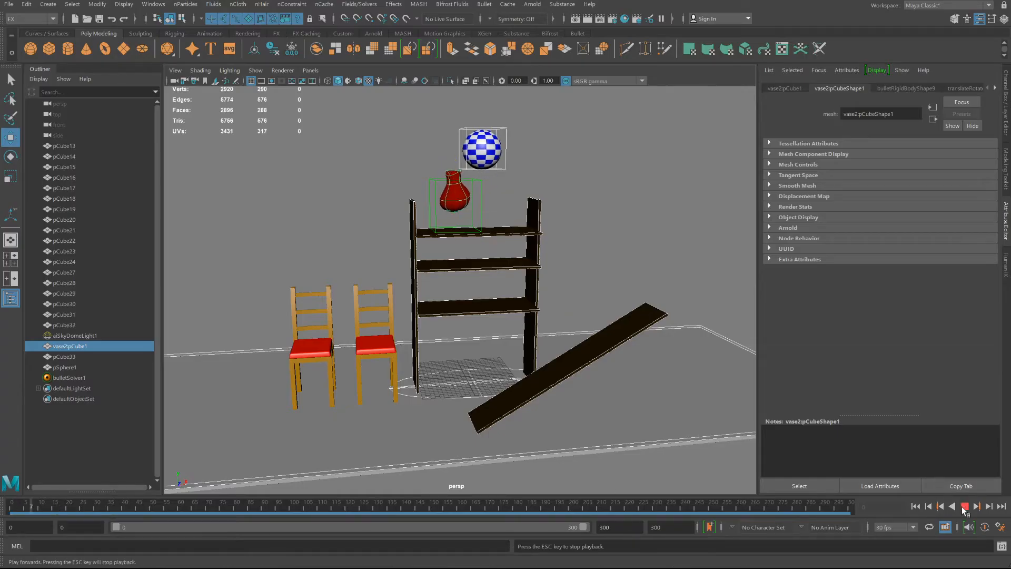
{"action": "key", "text": "Escape"}
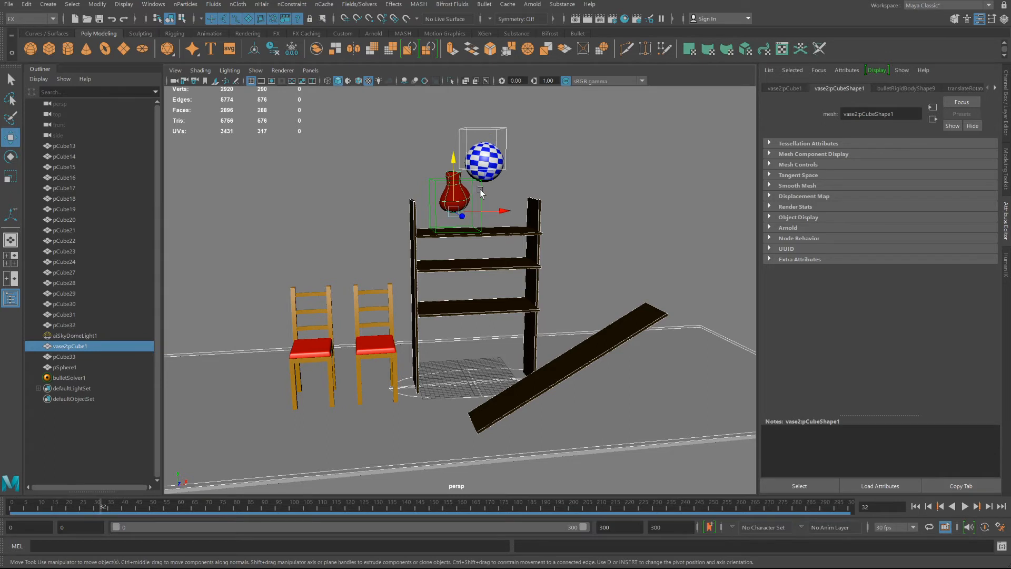
Step: Try capsule as the collider shape type of the vase's rigid body and play the simulation
{"action": "left_click", "coordinate": [436, 185]}
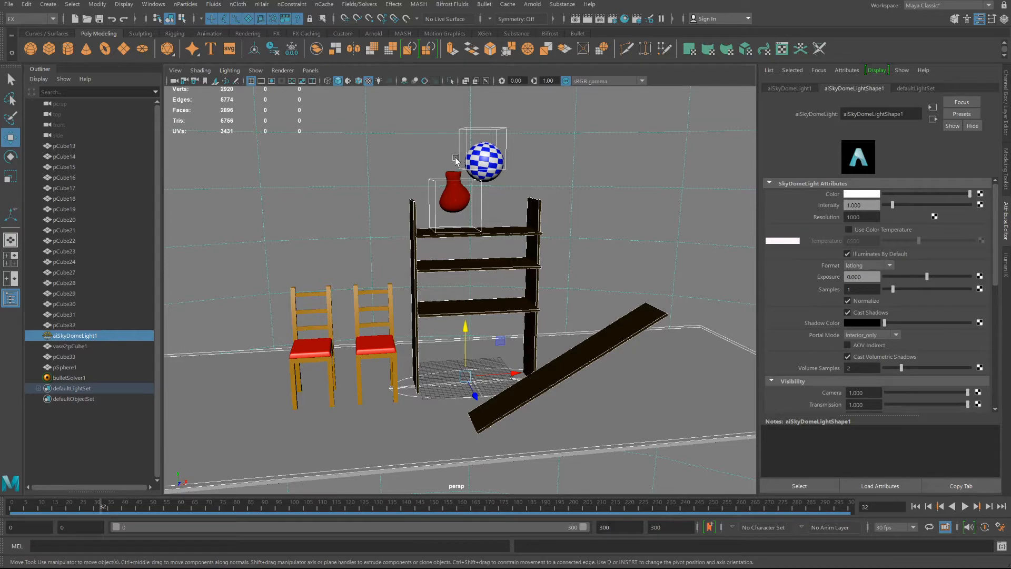
{"action": "key", "text": "ctrl+z"}
{"action": "left_click", "coordinate": [899, 88]}
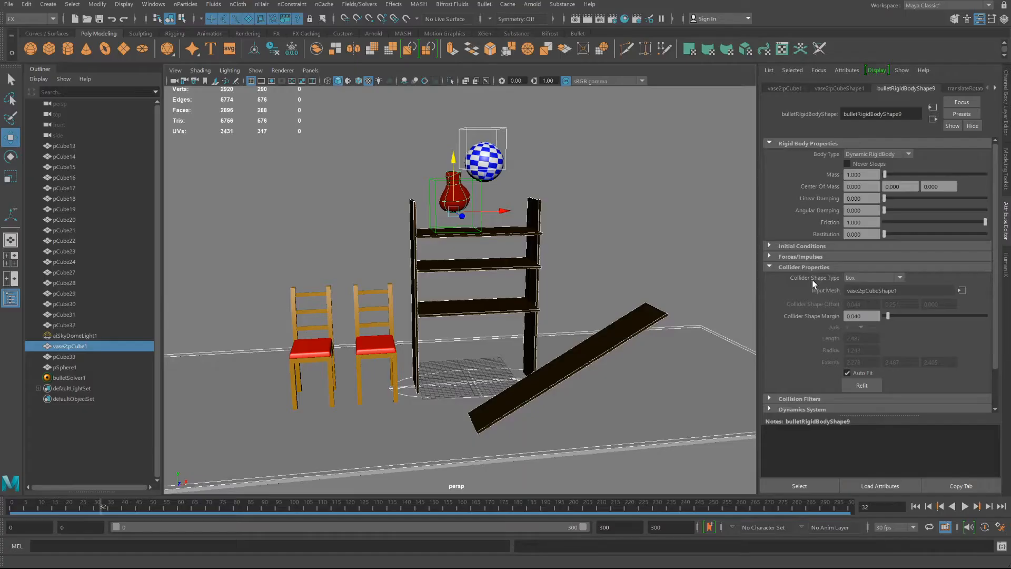
{"action": "left_click", "coordinate": [861, 278]}
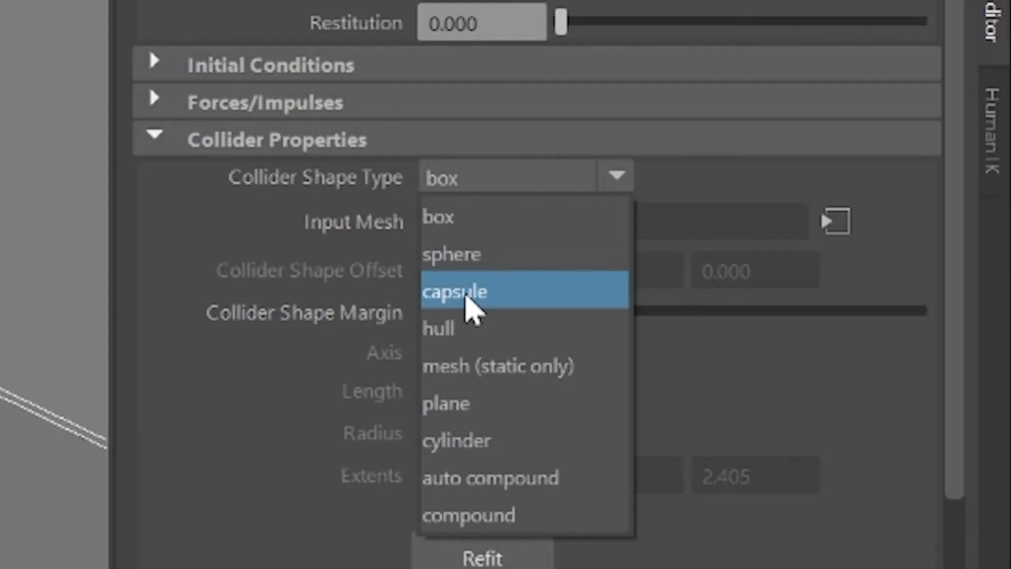
{"action": "left_click", "coordinate": [467, 301]}
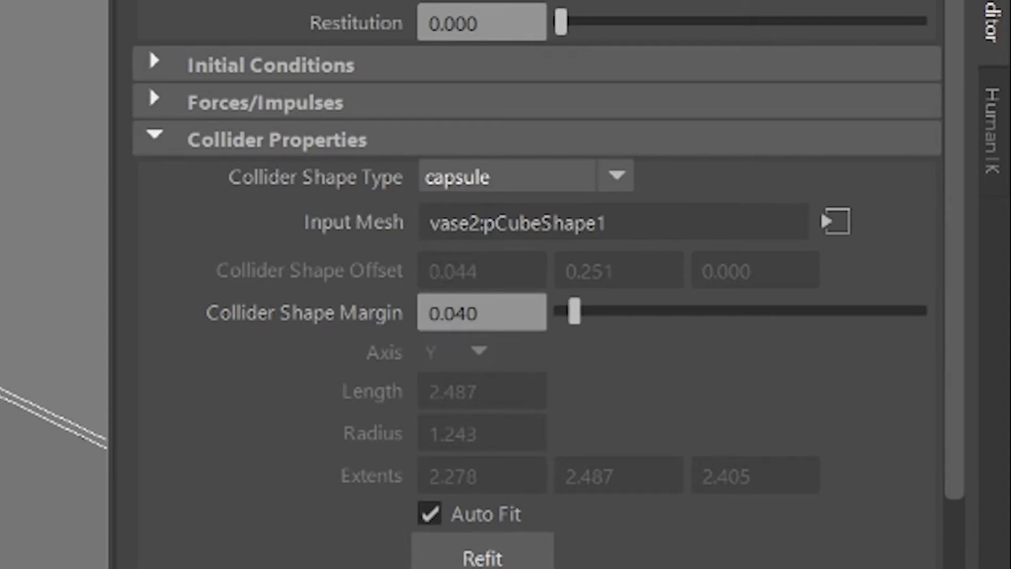
{"action": "left_click", "coordinate": [964, 506]}
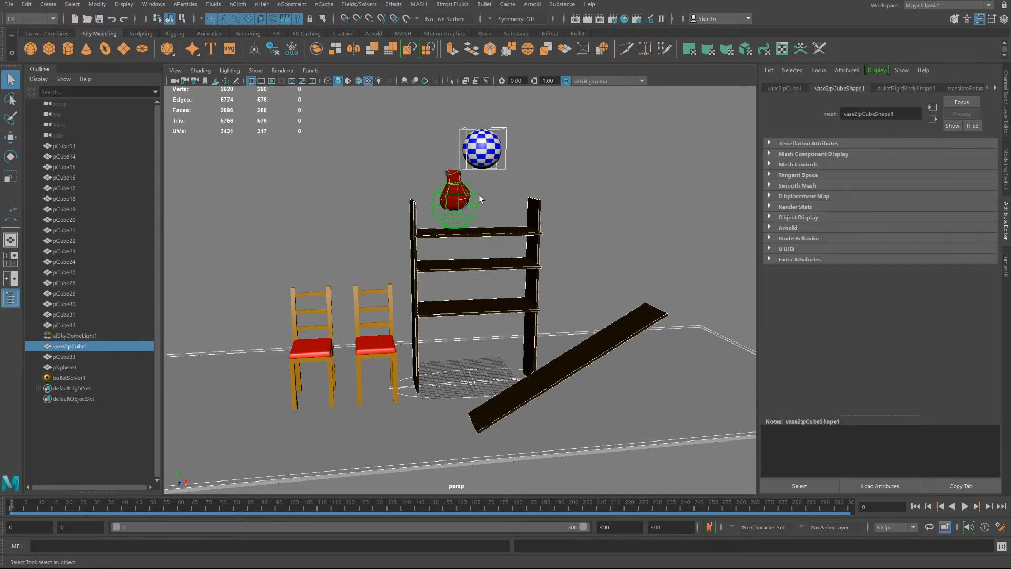
Step: Turn off Auto Fit for the vase's sphere collider, try a radius of 2, and set the radius to 1
{"action": "scroll", "coordinate": [477, 200], "scroll_direction": "up", "scroll_amount": 5}
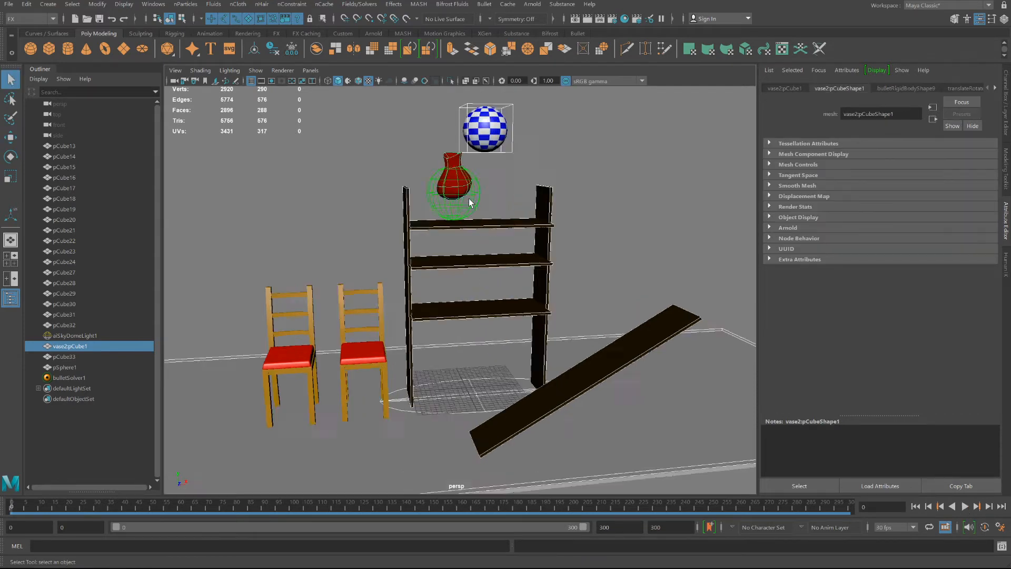
{"action": "middle_click_drag", "start_coordinate": [469, 198], "coordinate": [473, 292], "text": "alt"}
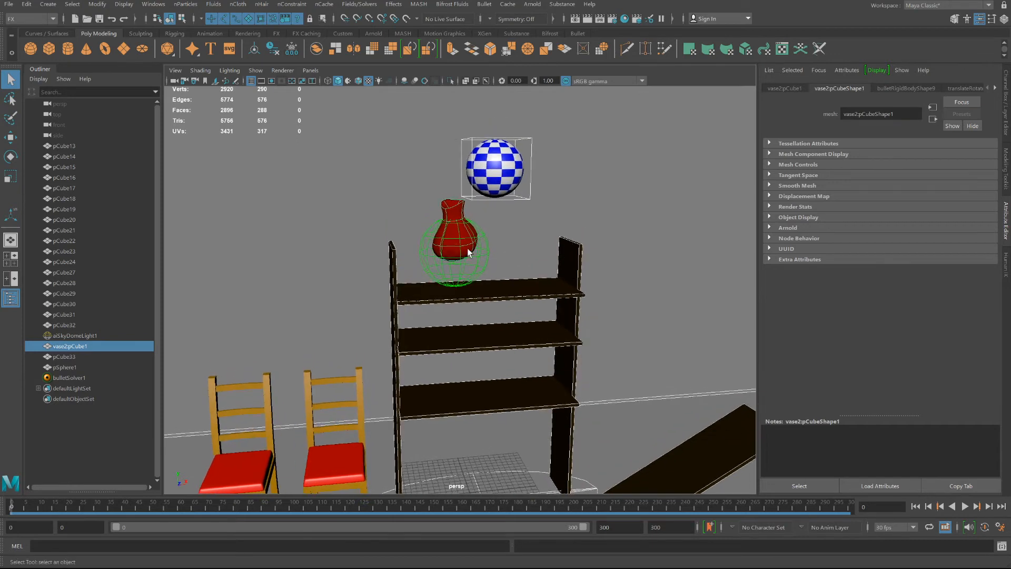
{"action": "scroll", "coordinate": [467, 245], "scroll_direction": "up", "scroll_amount": 5}
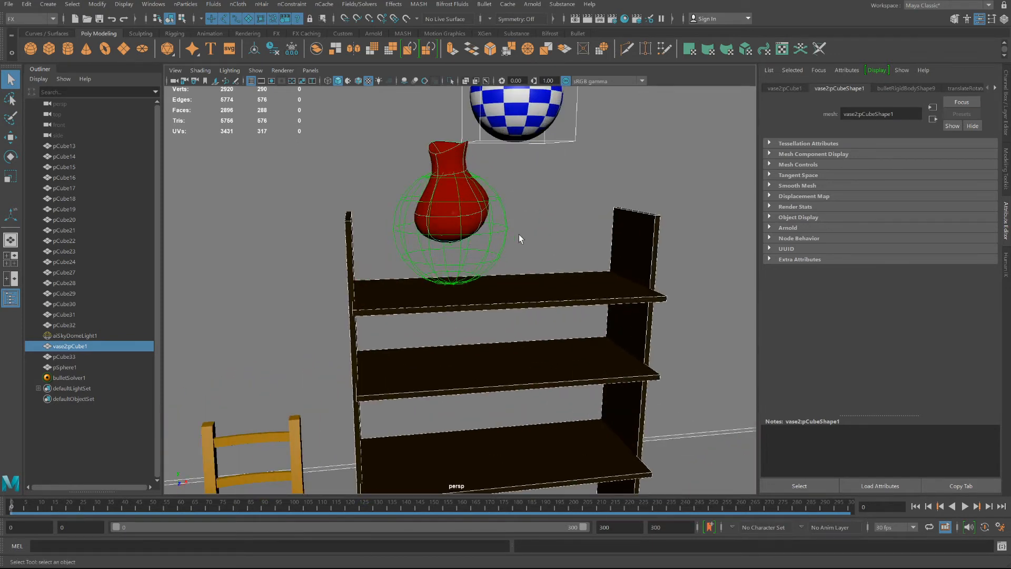
{"action": "left_click", "coordinate": [905, 88]}
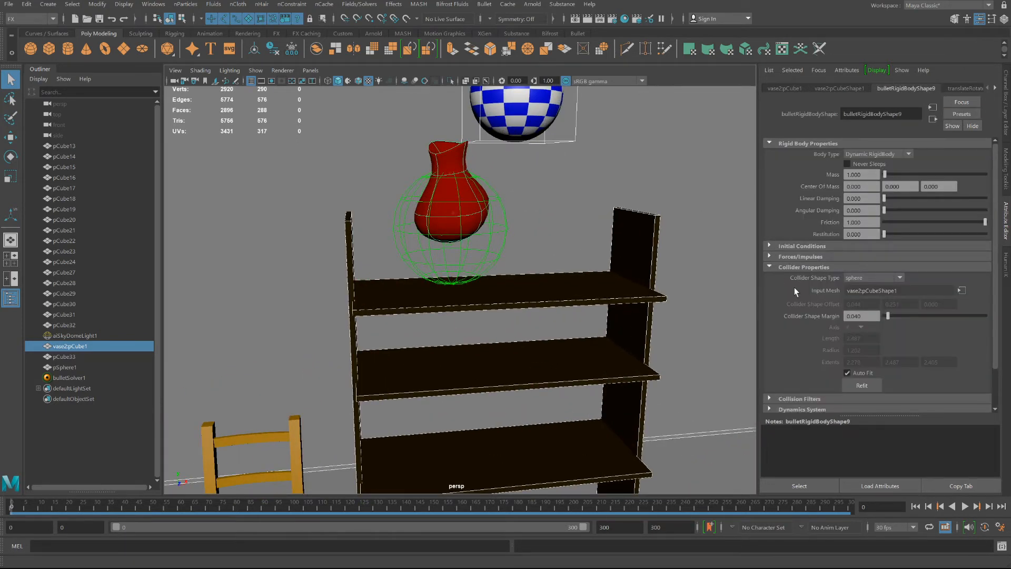
{"action": "scroll", "coordinate": [843, 327], "scroll_direction": "down", "scroll_amount": 2}
{"action": "left_click", "coordinate": [847, 353]}
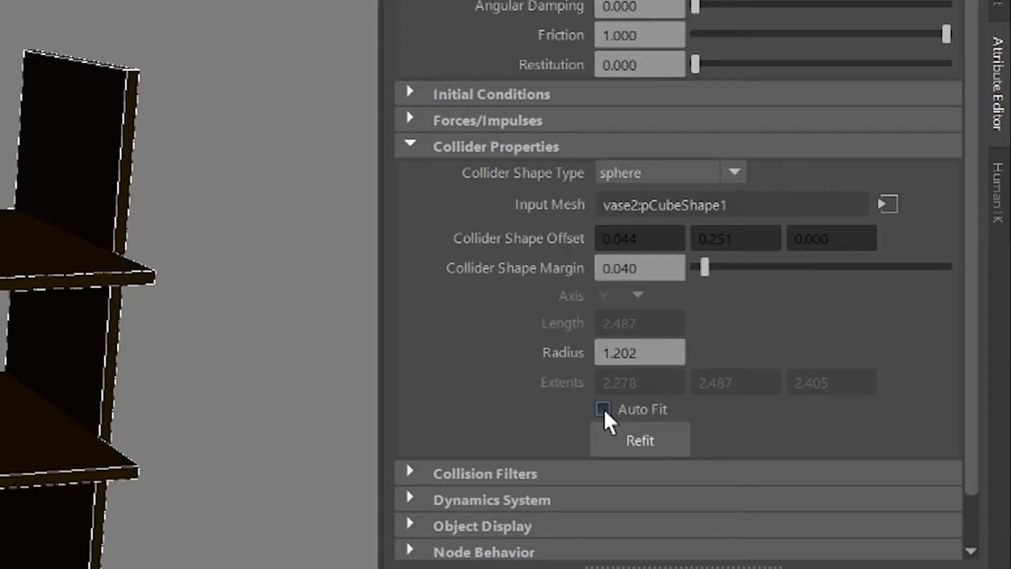
{"action": "left_click", "coordinate": [618, 353]}
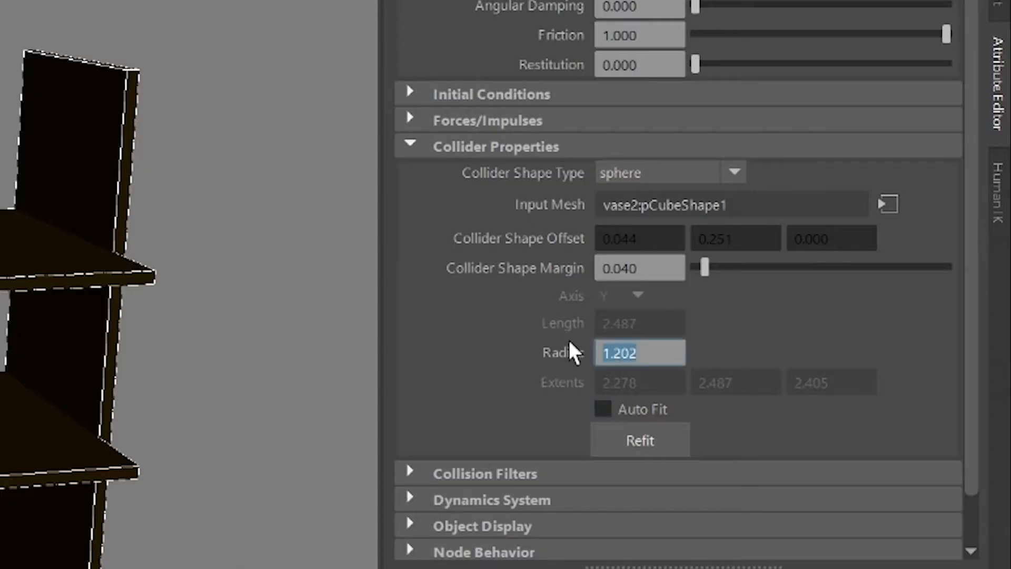
{"action": "type", "text": "2"}
{"action": "key", "text": "Return"}
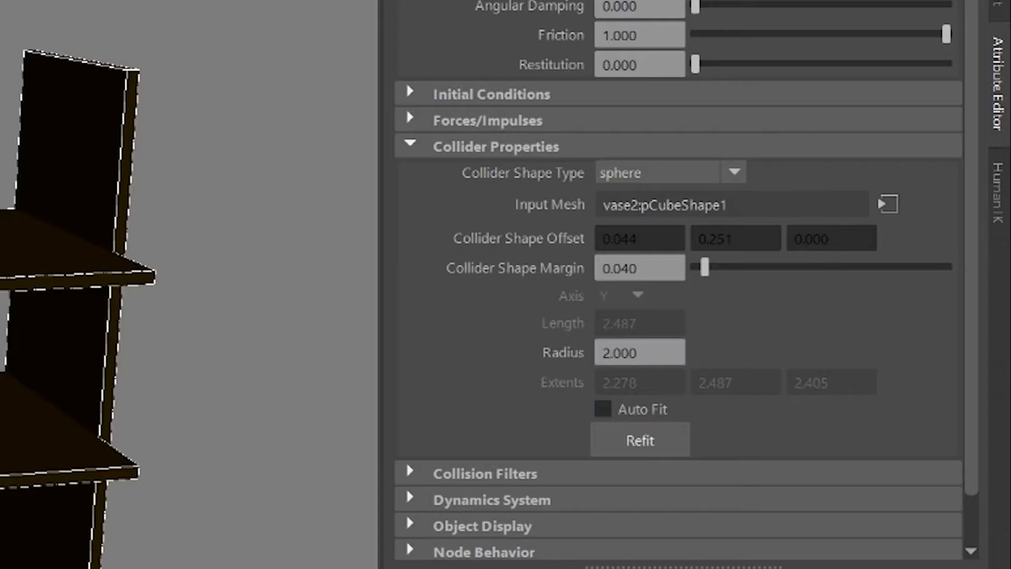
{"action": "type", "text": "1"}
{"action": "key", "text": "Return"}
Step: Try Y offsets of 2 and 1 for the vase's sphere collider, and set the Y offset to 0.7
{"action": "left_click", "coordinate": [717, 239]}
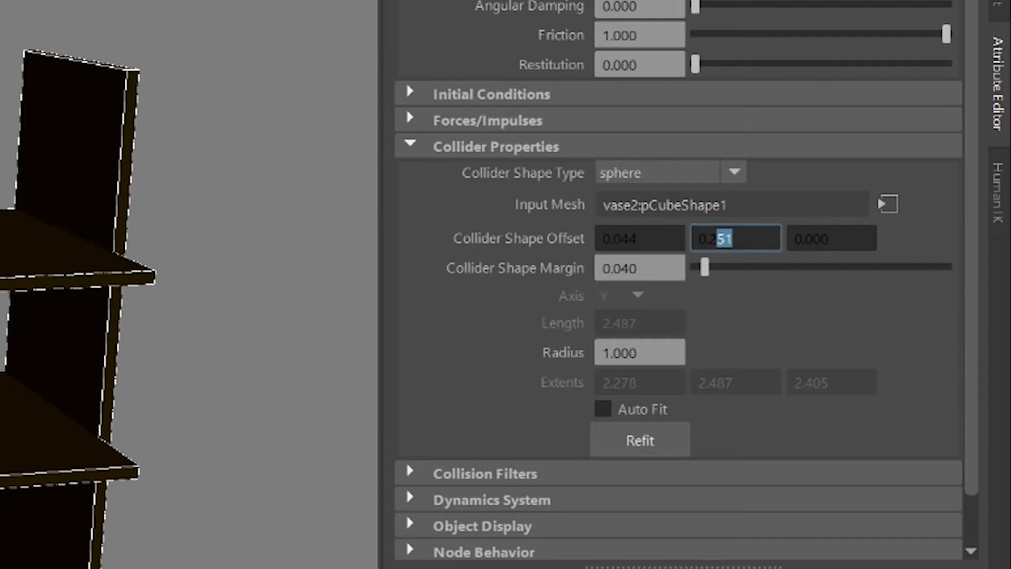
{"action": "type", "text": "2"}
{"action": "key", "text": "Return"}
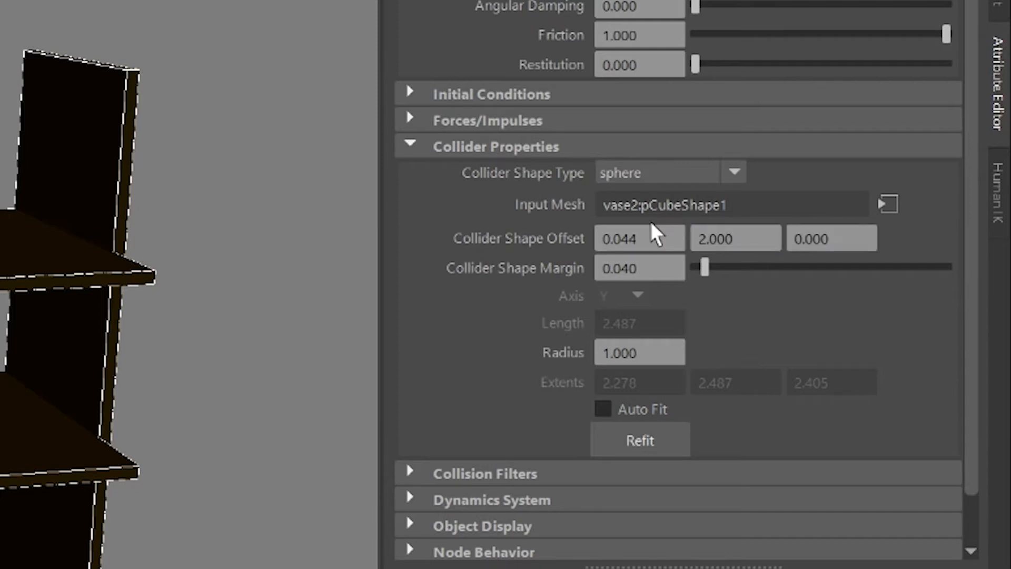
{"action": "left_click", "coordinate": [717, 239]}
{"action": "type", "text": "1"}
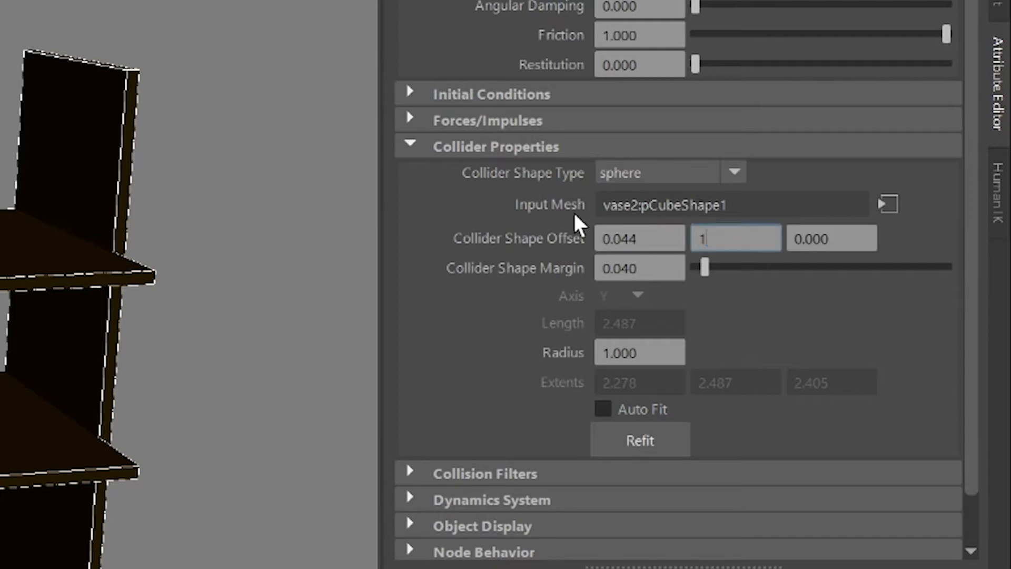
{"action": "key", "text": "Return"}
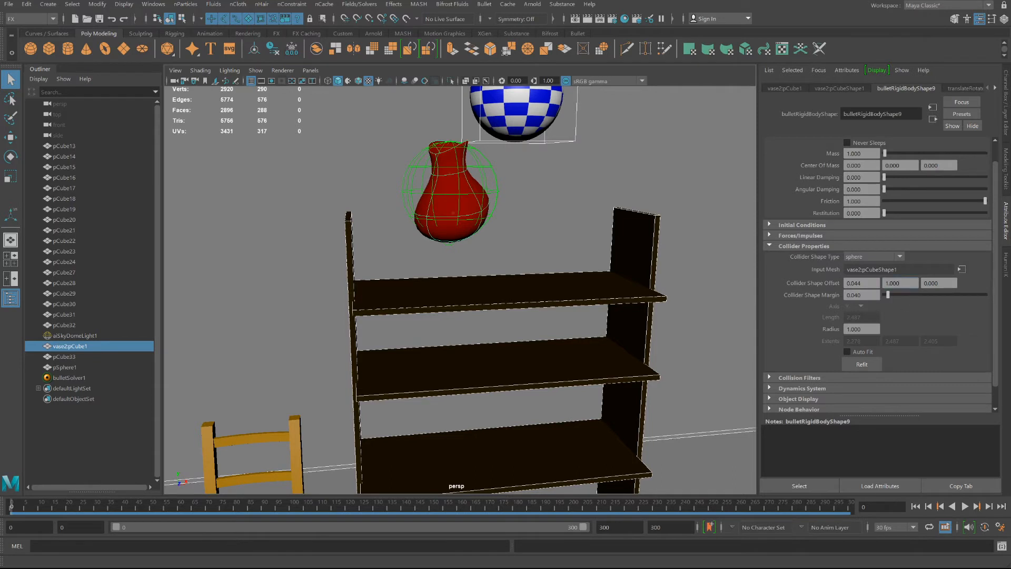
{"action": "left_click", "coordinate": [900, 283]}
{"action": "type", "text": ".7"}
{"action": "key", "text": "Return"}
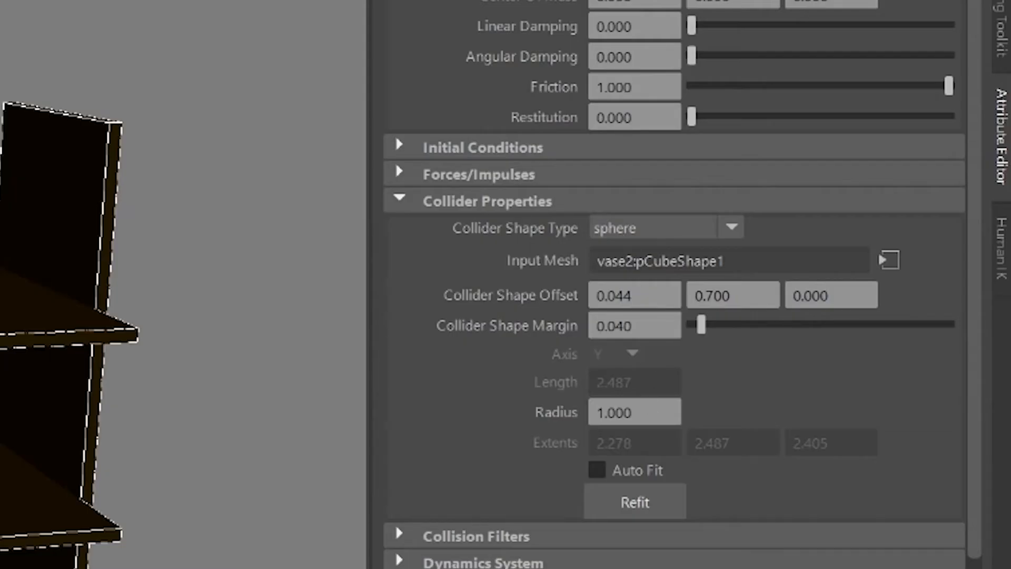
Step: Try hull as the vase's collider shape type and play the simulation to test it
{"action": "left_click", "coordinate": [646, 237]}
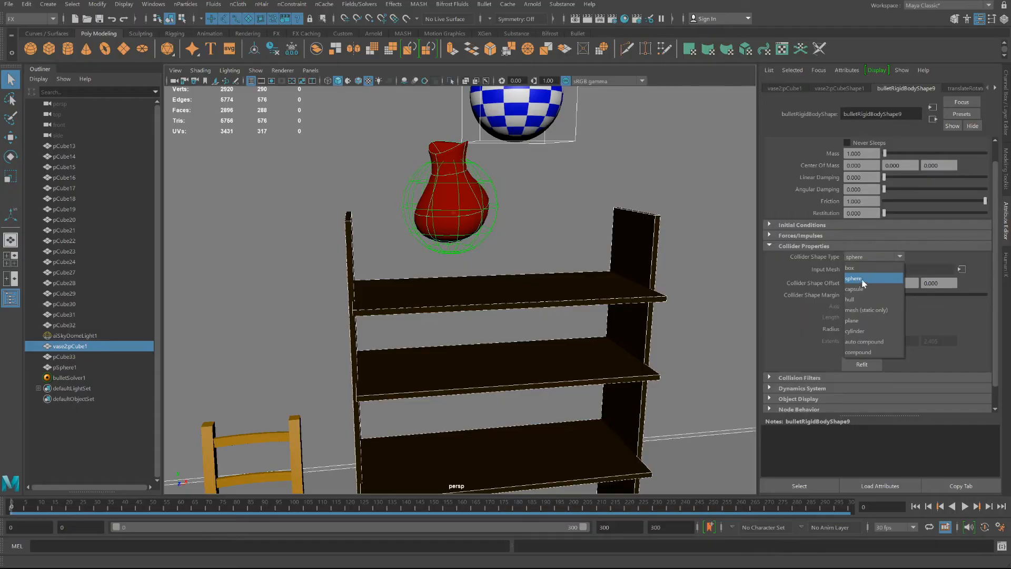
{"action": "left_click", "coordinate": [634, 335]}
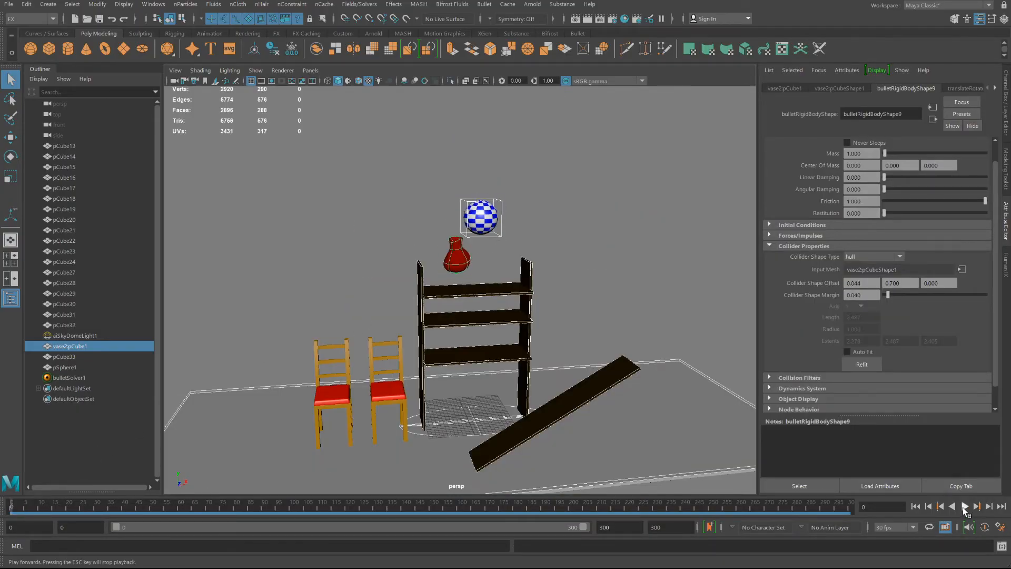
{"action": "left_click", "coordinate": [965, 507]}
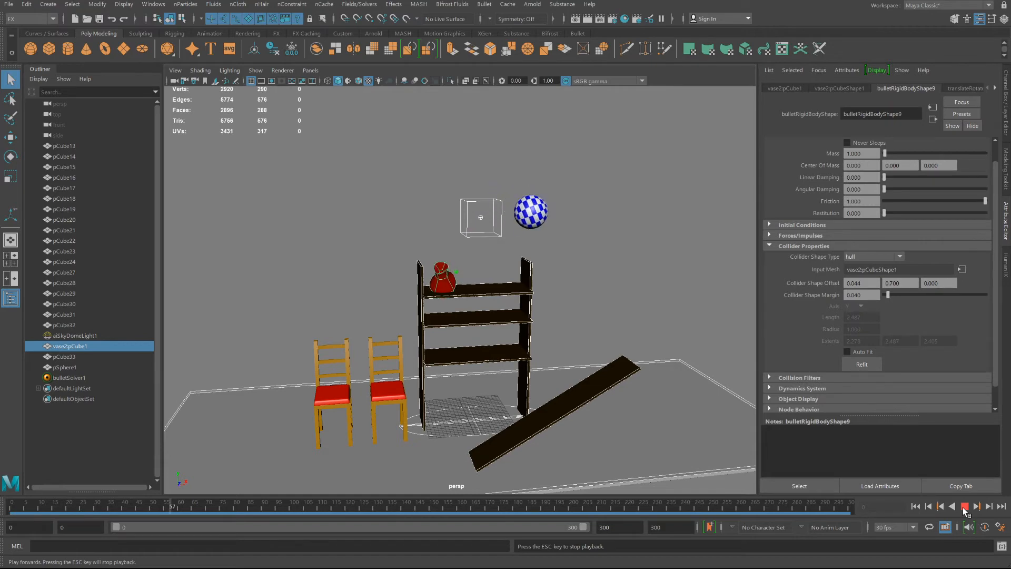
{"action": "left_click", "coordinate": [965, 507]}
Step: Reselect the vase and try capsule as its collider shape type, with the simulation back at the start frame
{"action": "left_click", "coordinate": [440, 283]}
{"action": "key", "text": "f"}
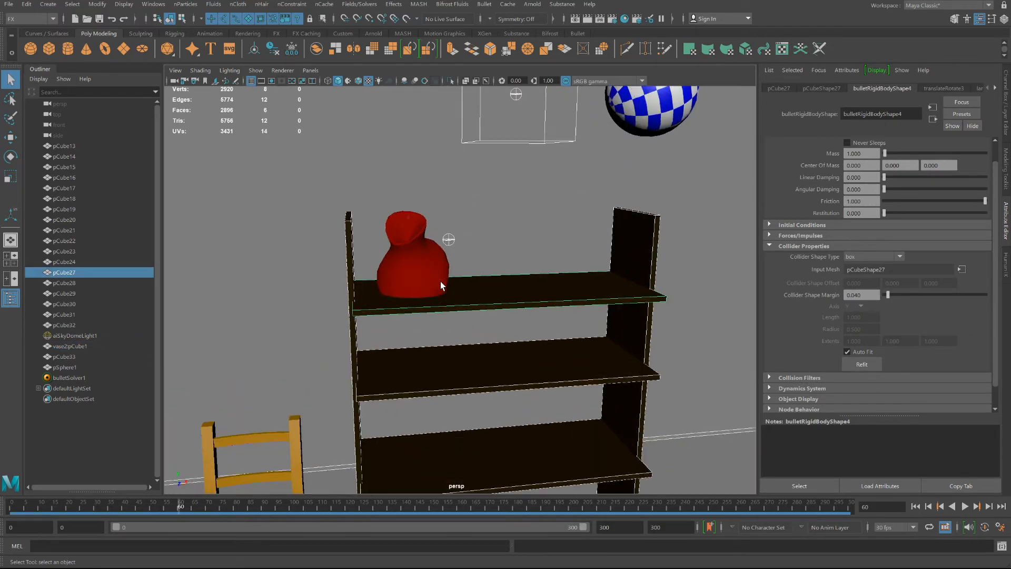
{"action": "left_click", "coordinate": [66, 367]}
{"action": "left_click", "coordinate": [400, 247]}
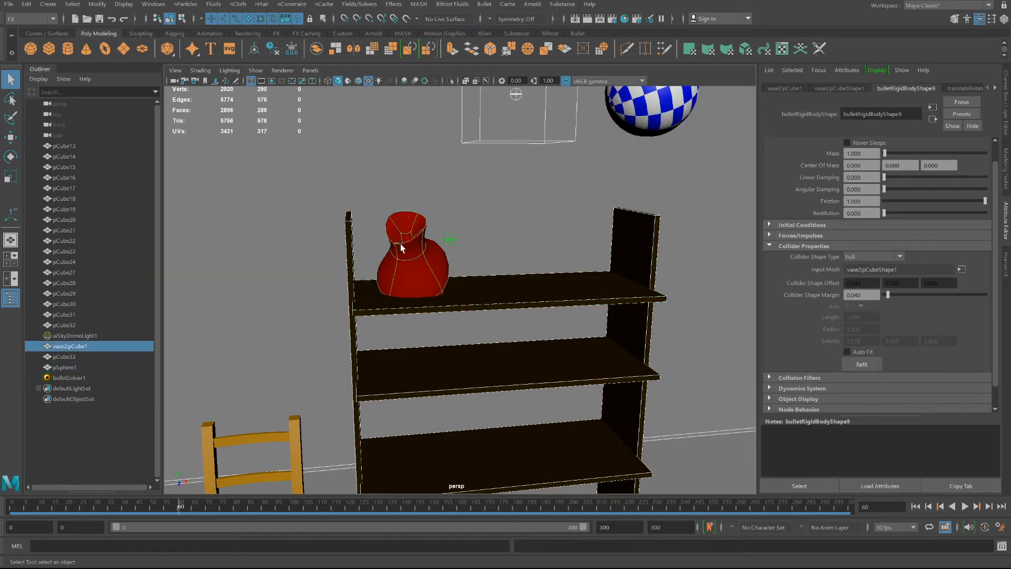
{"action": "left_click", "coordinate": [872, 256]}
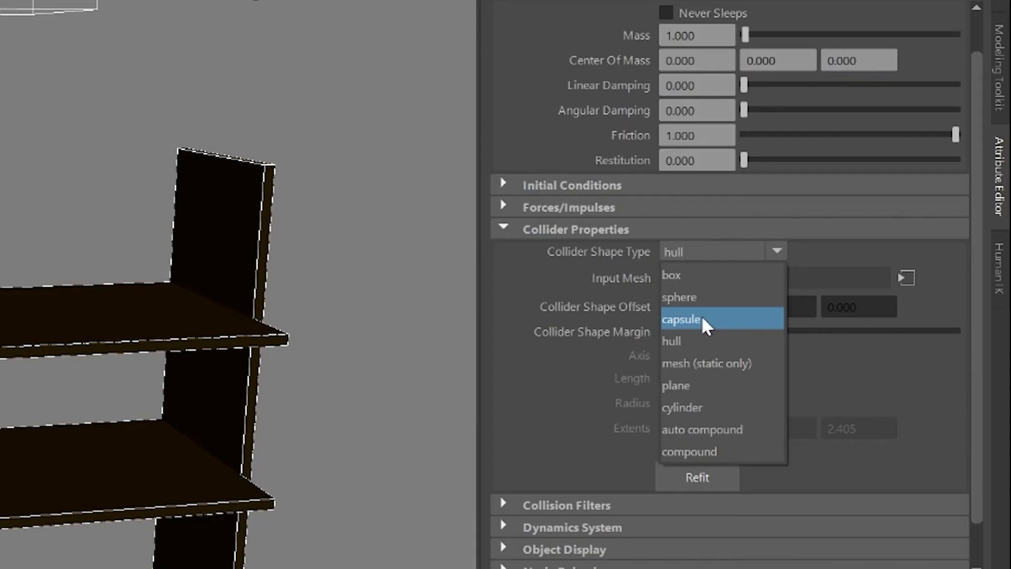
{"action": "left_click", "coordinate": [703, 321]}
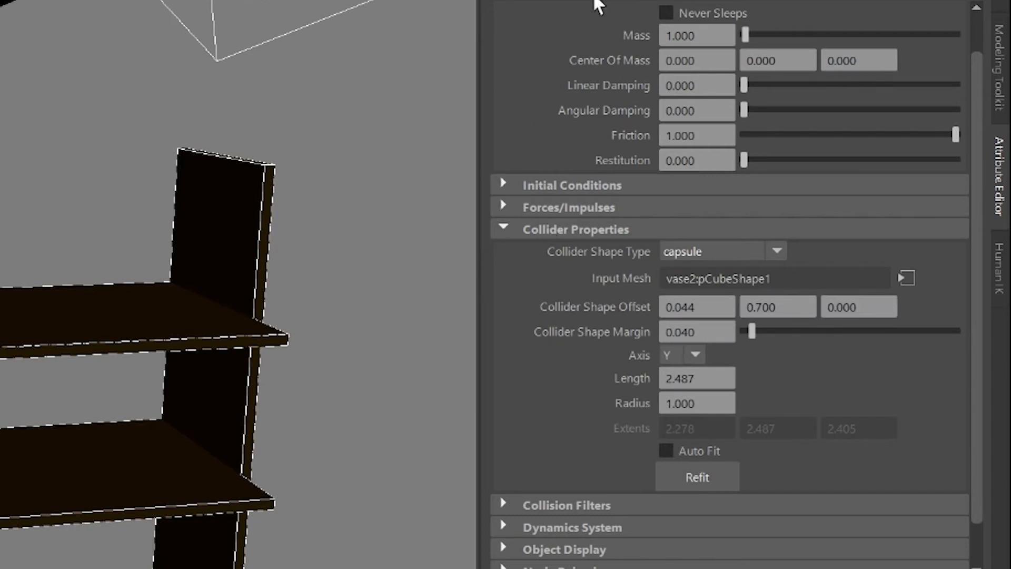
{"action": "scroll", "coordinate": [588, 6], "scroll_direction": "up", "scroll_amount": 1}
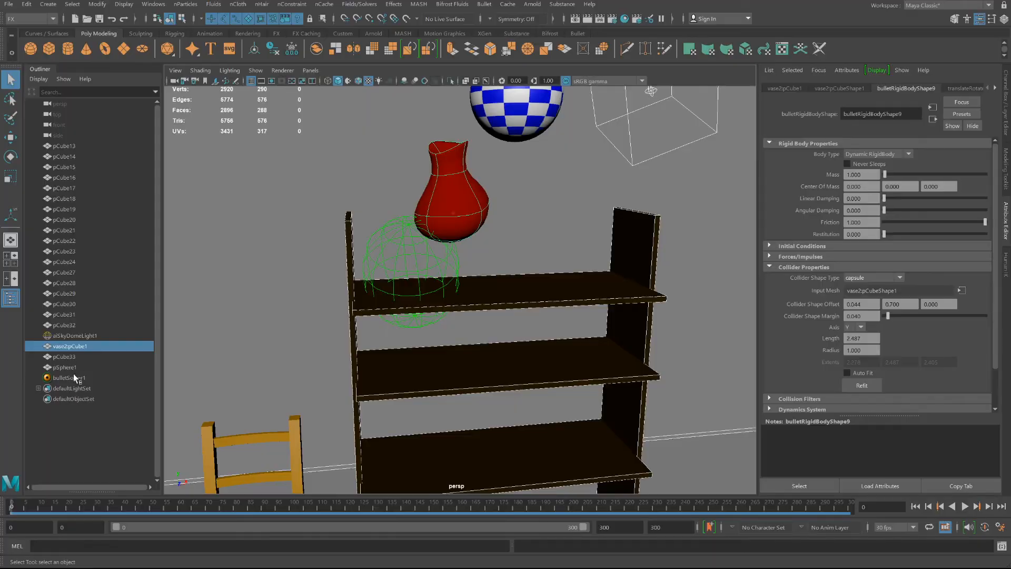
Step: Disable the Bullet solver's simulation and move the vase down and across, just above the left end of the top shelf
{"action": "left_click", "coordinate": [72, 378]}
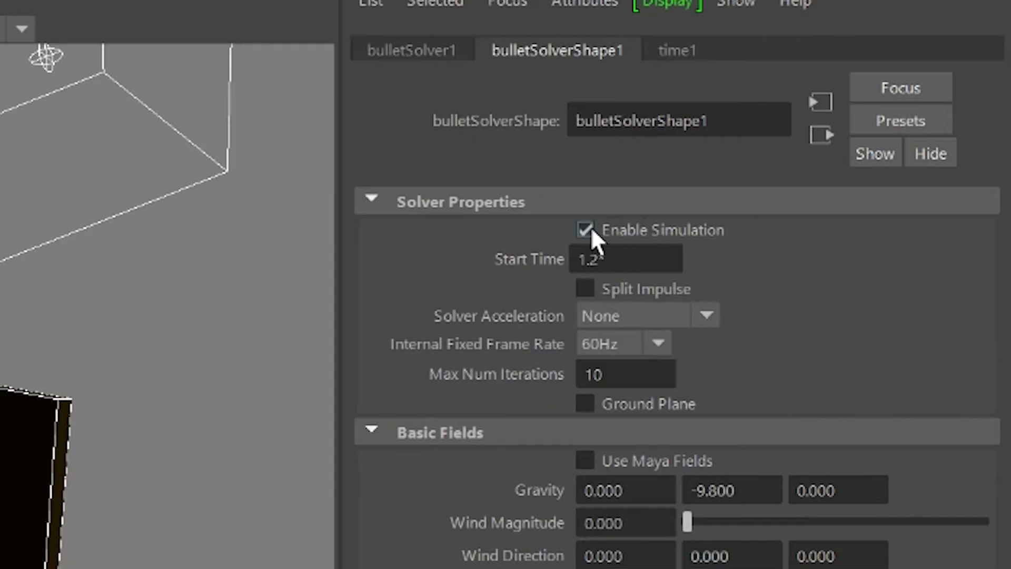
{"action": "left_click", "coordinate": [586, 230]}
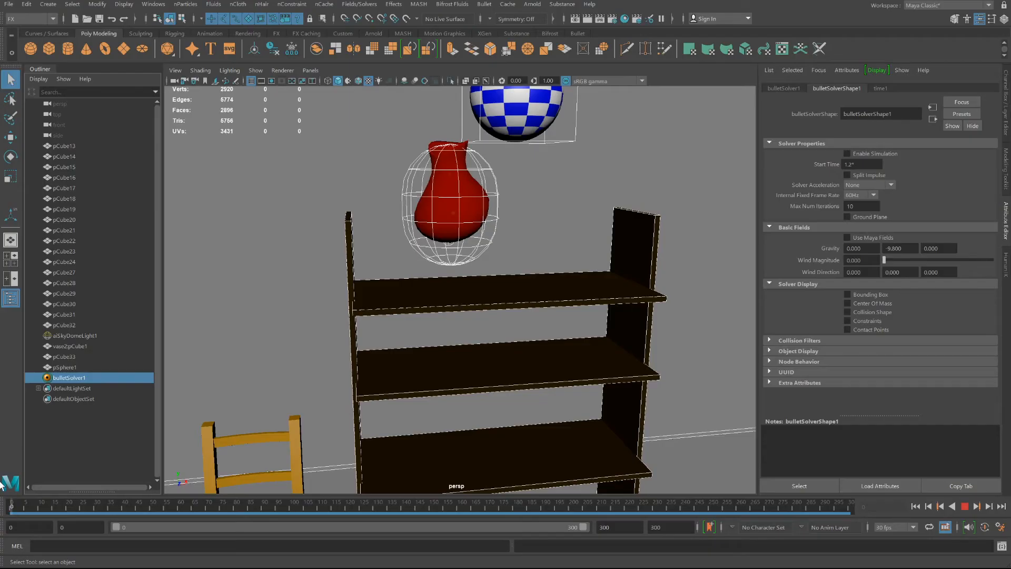
{"action": "left_click", "coordinate": [10, 137]}
{"action": "left_click", "coordinate": [452, 194]}
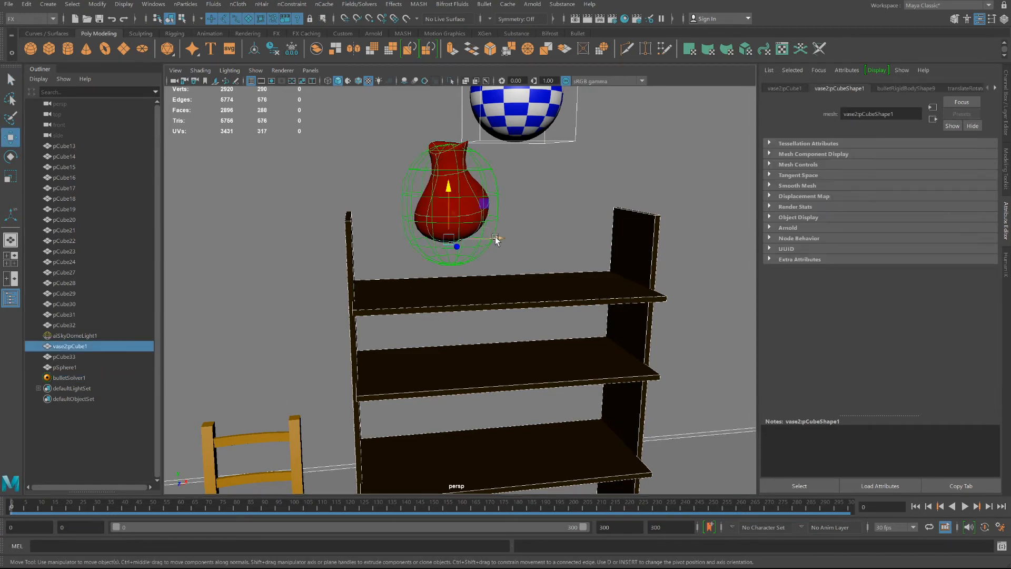
{"action": "left_click_drag", "start_coordinate": [494, 240], "coordinate": [446, 250]}
{"action": "left_click_drag", "start_coordinate": [395, 195], "coordinate": [391, 218]}
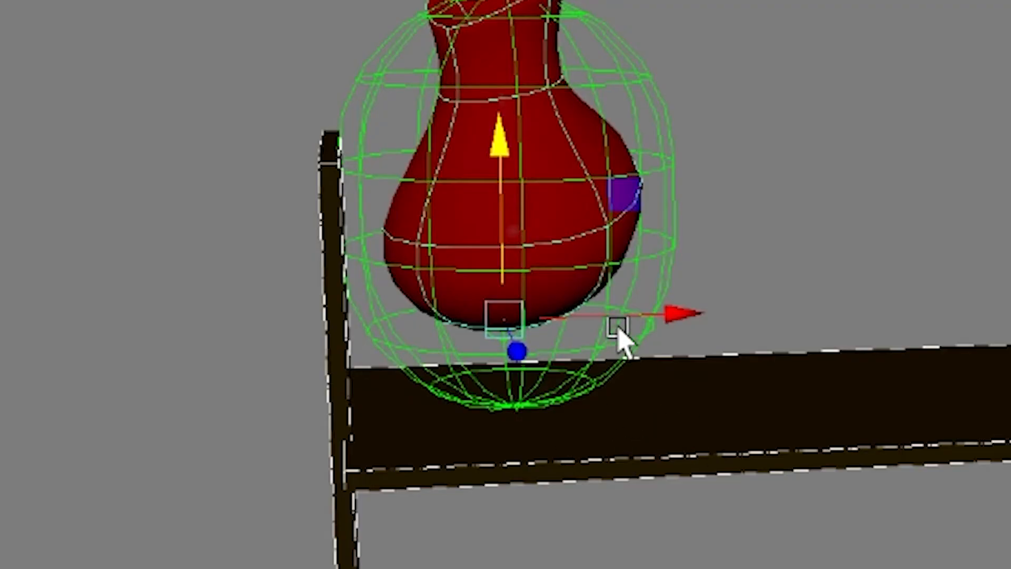
{"action": "left_click_drag", "start_coordinate": [434, 268], "coordinate": [437, 267]}
{"action": "left_click_drag", "start_coordinate": [643, 332], "coordinate": [645, 331]}
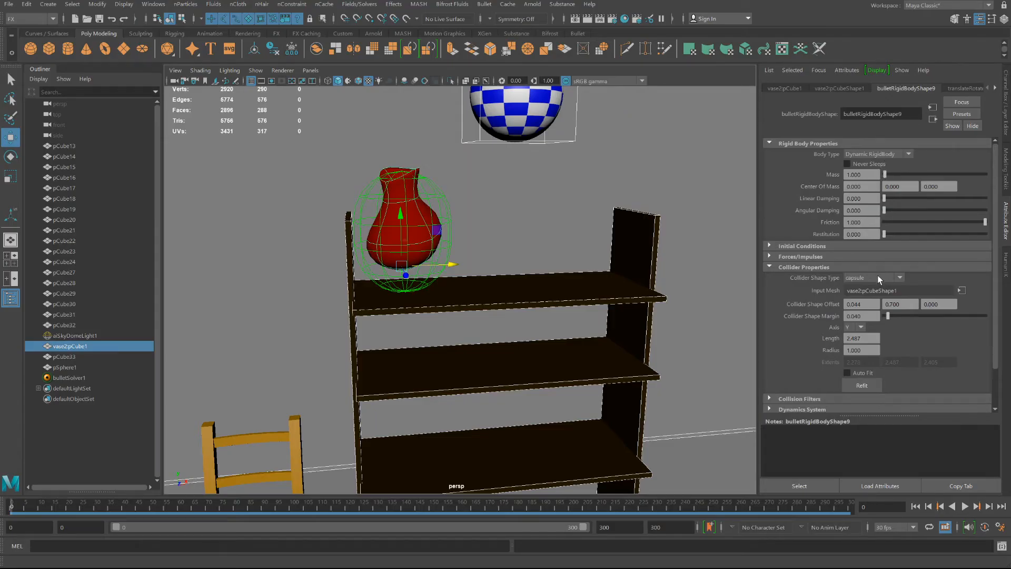
Step: Change the vase's collider shape type to cylinder, try a Y offset of 1, and set the Y offset to 1.2
{"action": "left_click", "coordinate": [877, 278]}
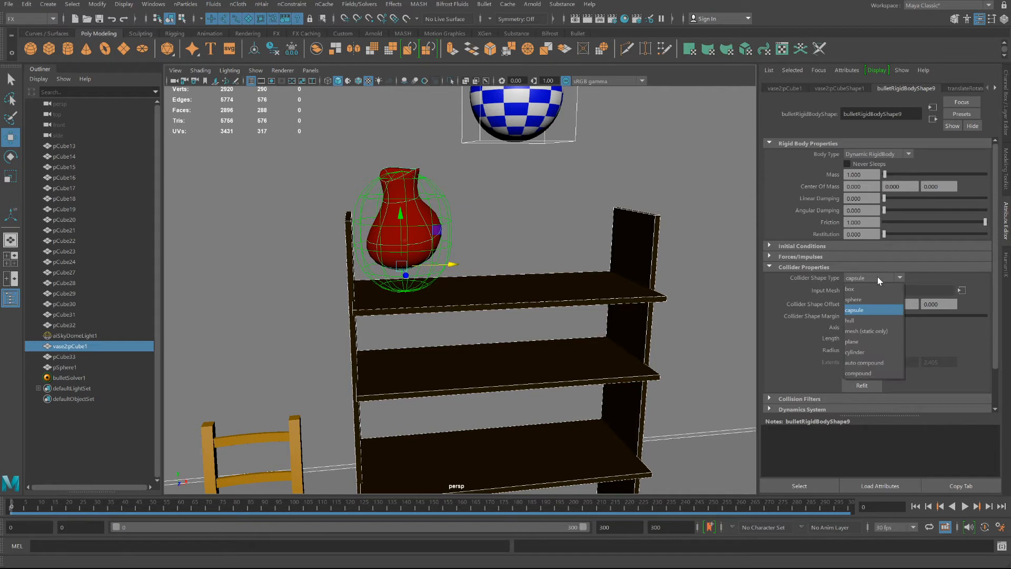
{"action": "left_click", "coordinate": [868, 350]}
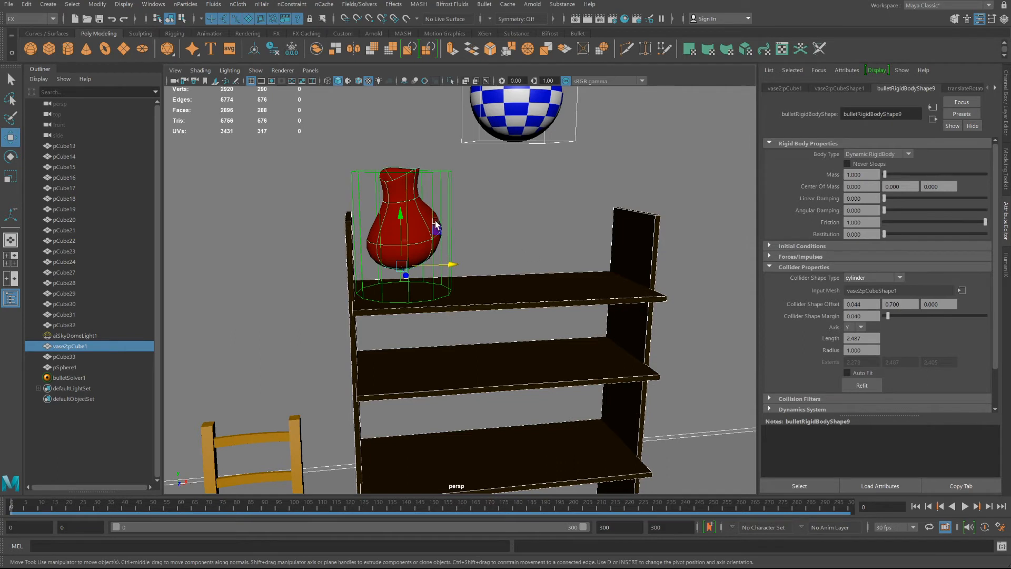
{"action": "left_click", "coordinate": [849, 372]}
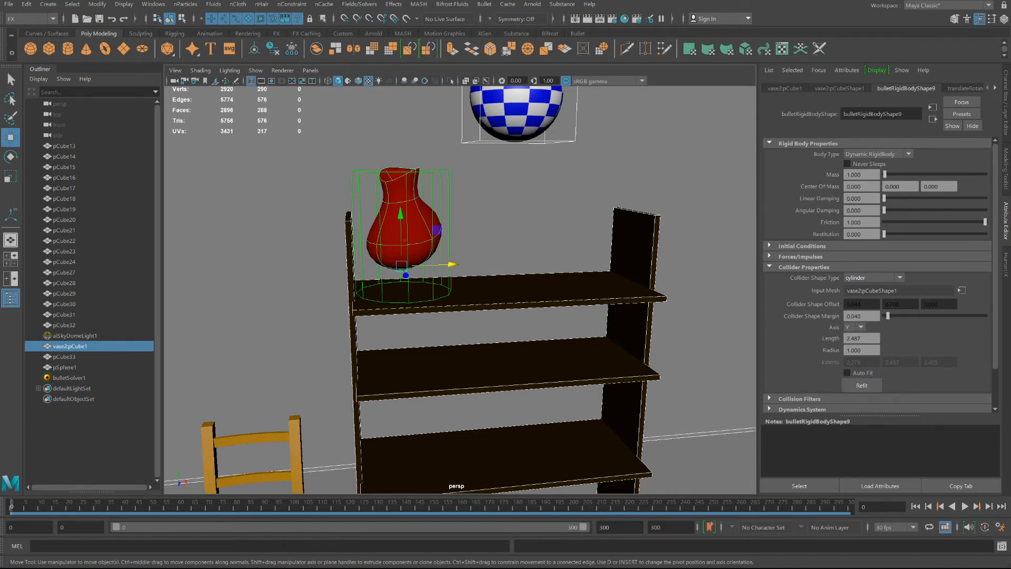
{"action": "type", "text": "1"}
{"action": "key", "text": "Return"}
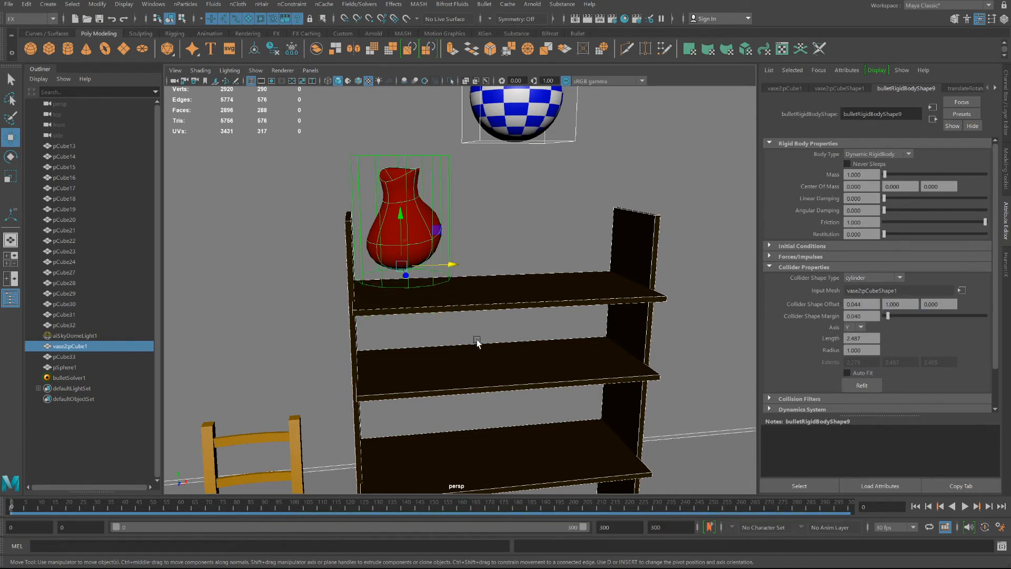
{"action": "left_click_drag", "start_coordinate": [460, 310], "coordinate": [457, 305], "text": "alt"}
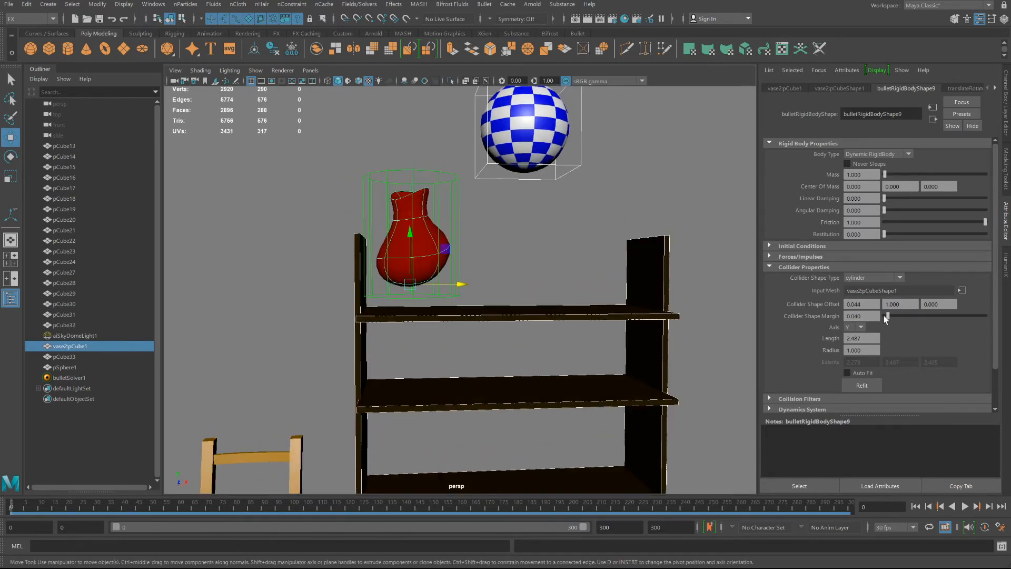
{"action": "type", "text": "1.2"}
{"action": "key", "text": "Return"}
Step: Lower the vase so that it and its cylinder collider rest on the top shelf
{"action": "left_click_drag", "start_coordinate": [410, 233], "coordinate": [410, 259]}
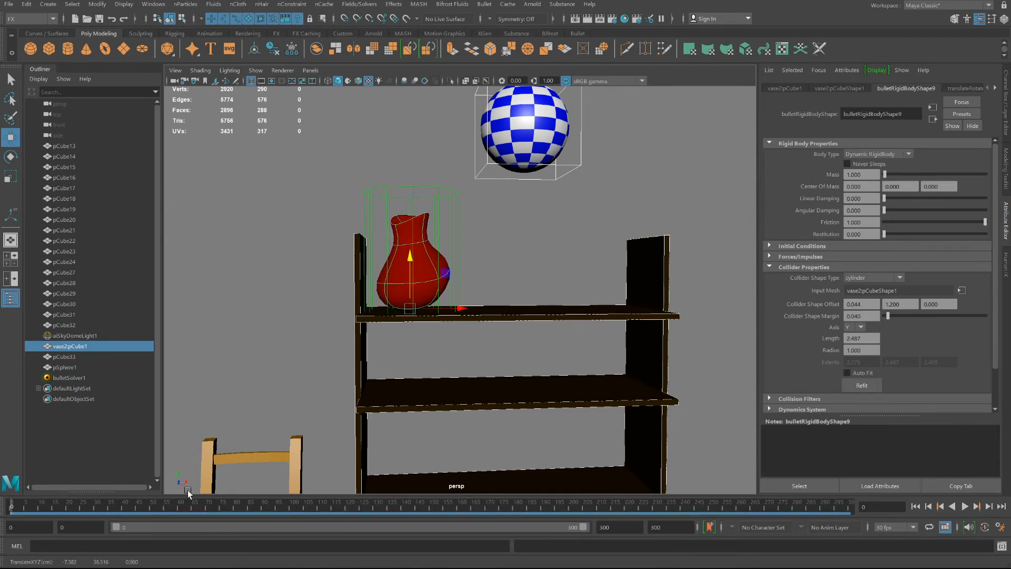
{"action": "scroll", "coordinate": [404, 319], "scroll_direction": "down", "scroll_amount": 1}
{"action": "left_click_drag", "start_coordinate": [403, 321], "coordinate": [400, 335], "text": "alt"}
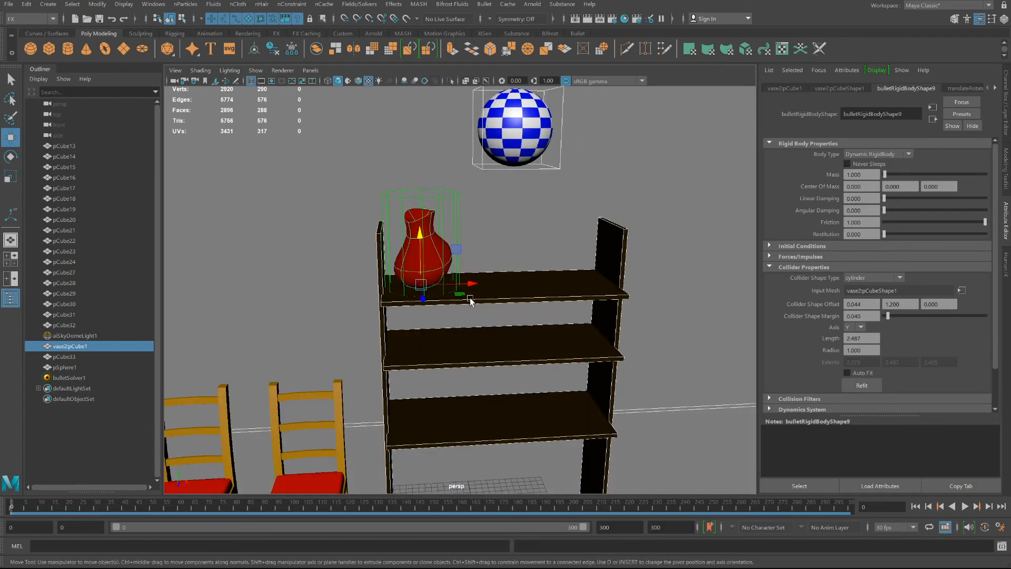
Step: Set the mass of the checkered sphere's rigid body to 10
{"action": "left_click", "coordinate": [512, 134]}
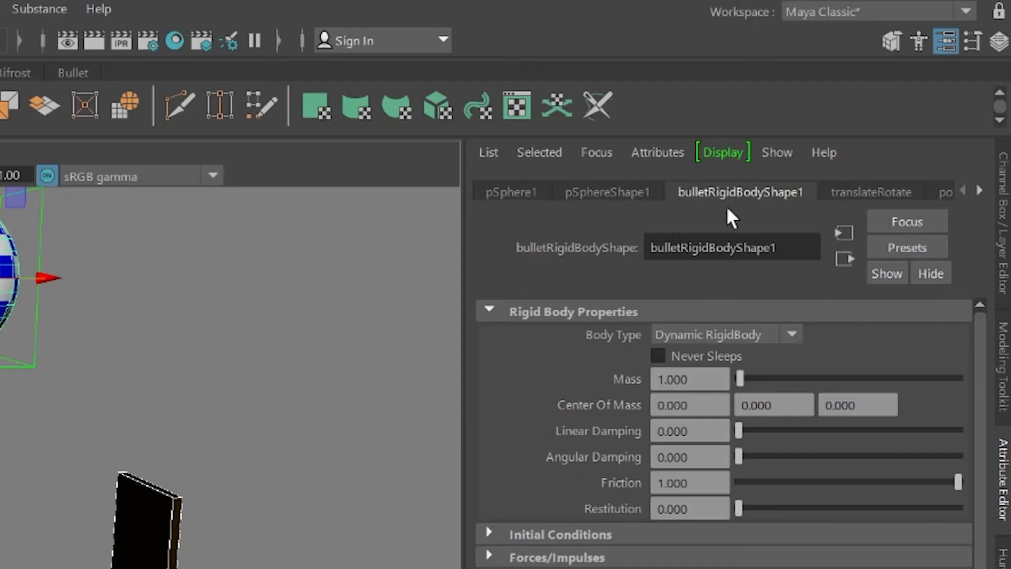
{"action": "left_click_drag", "start_coordinate": [696, 379], "coordinate": [586, 368]}
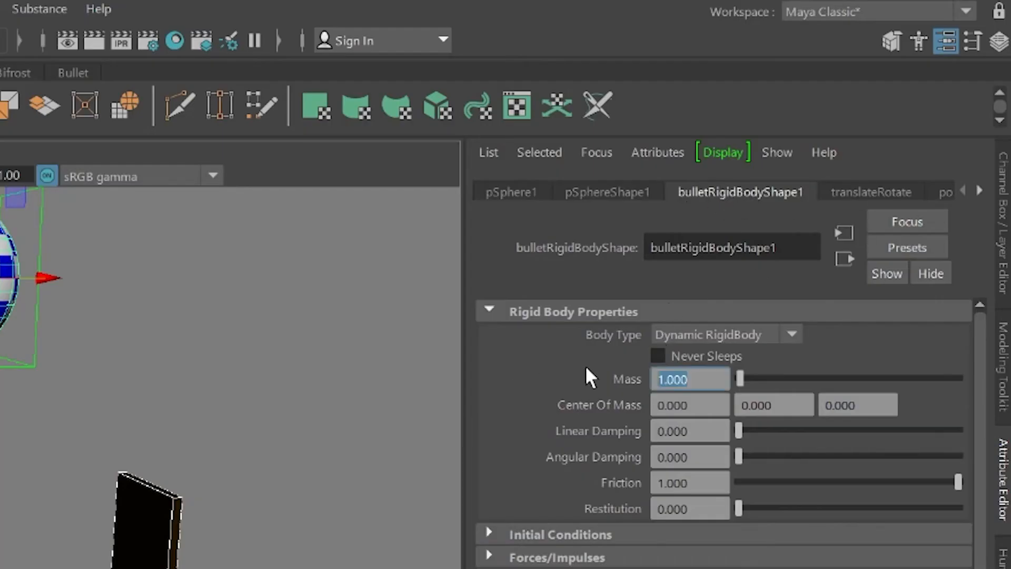
{"action": "type", "text": "10"}
{"action": "key", "text": "Return"}
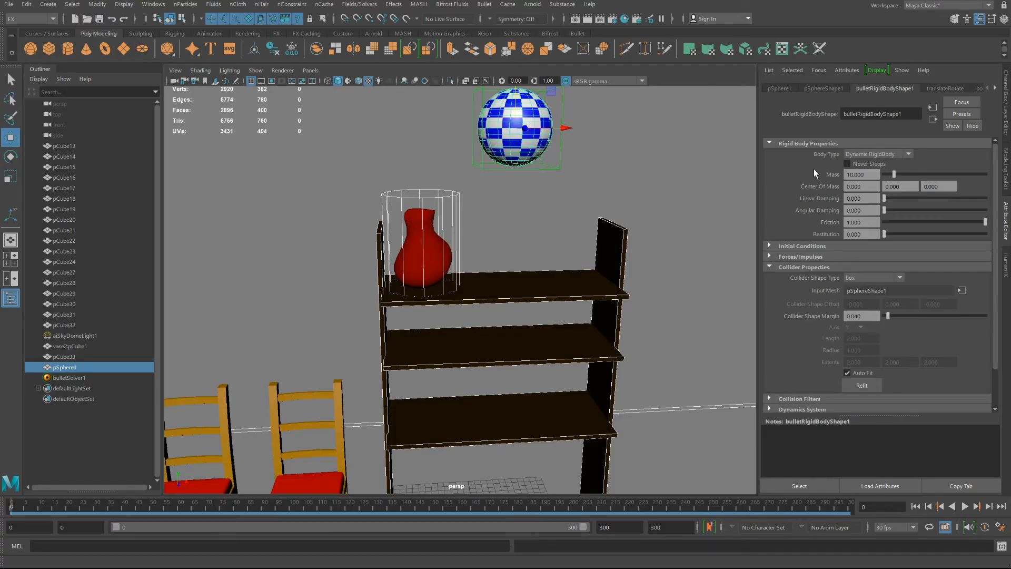
Step: Re-enable the Bullet solver's simulation and play it to test the heavier sphere falling onto the shelf
{"action": "scroll", "coordinate": [400, 340], "scroll_direction": "down", "scroll_amount": 5}
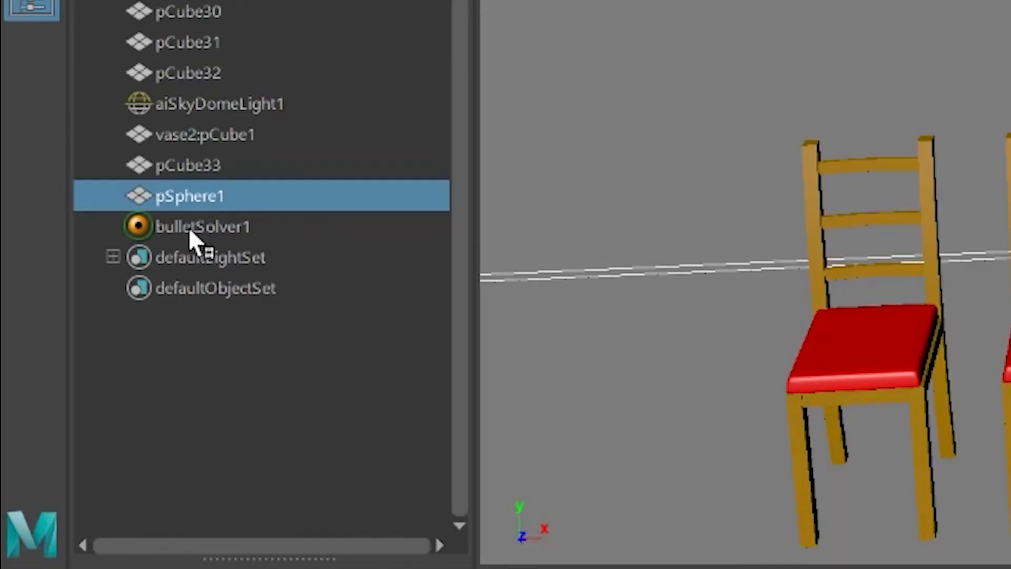
{"action": "left_click", "coordinate": [69, 378]}
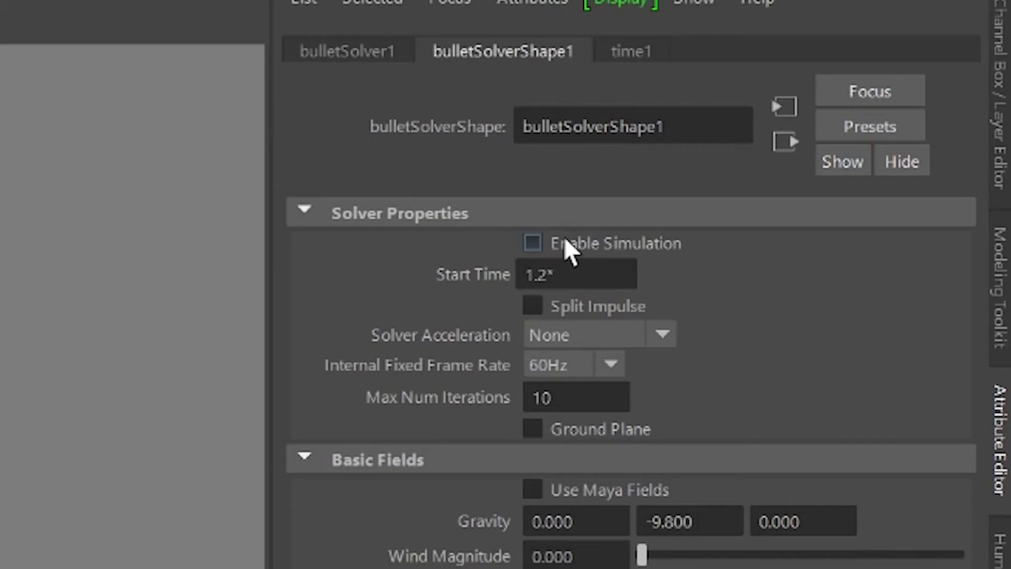
{"action": "left_click", "coordinate": [543, 242]}
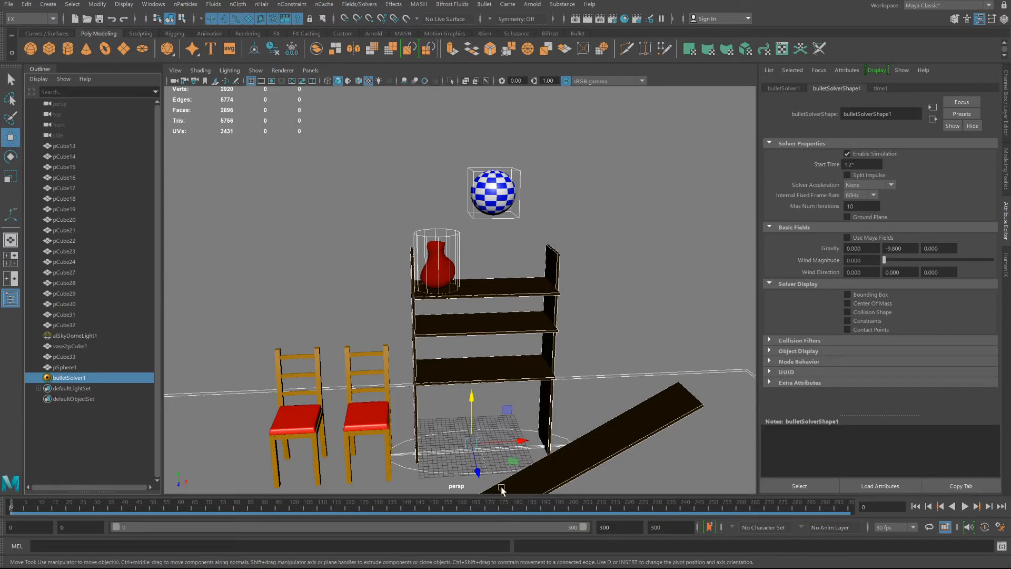
{"action": "left_click", "coordinate": [965, 506]}
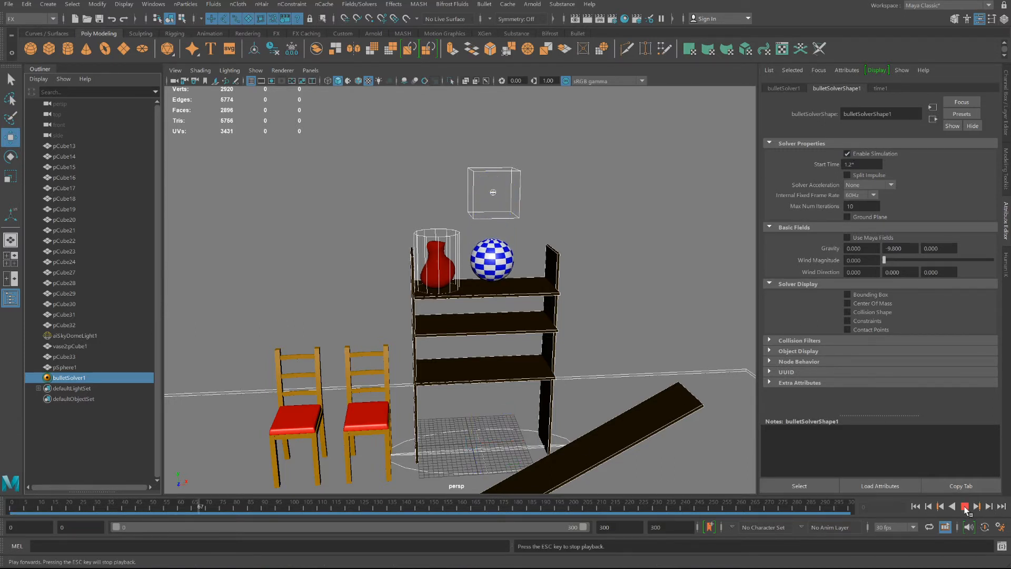
{"action": "left_click", "coordinate": [965, 506]}
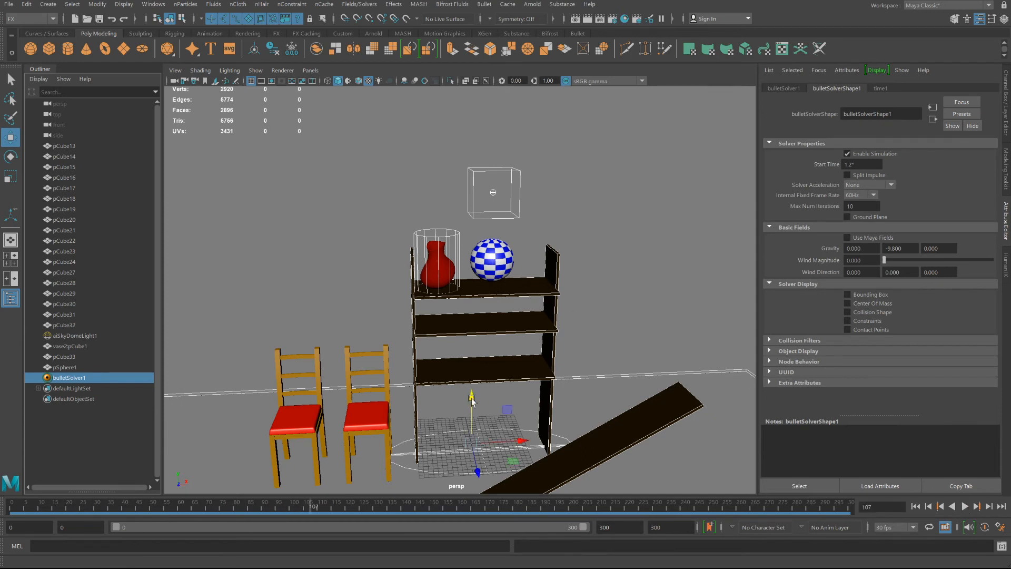
Step: Rewind the simulation to the first frame and move the tilted plank onto the bookshelf's top shelf as a ramp beside the vase
{"action": "left_click", "coordinate": [493, 249]}
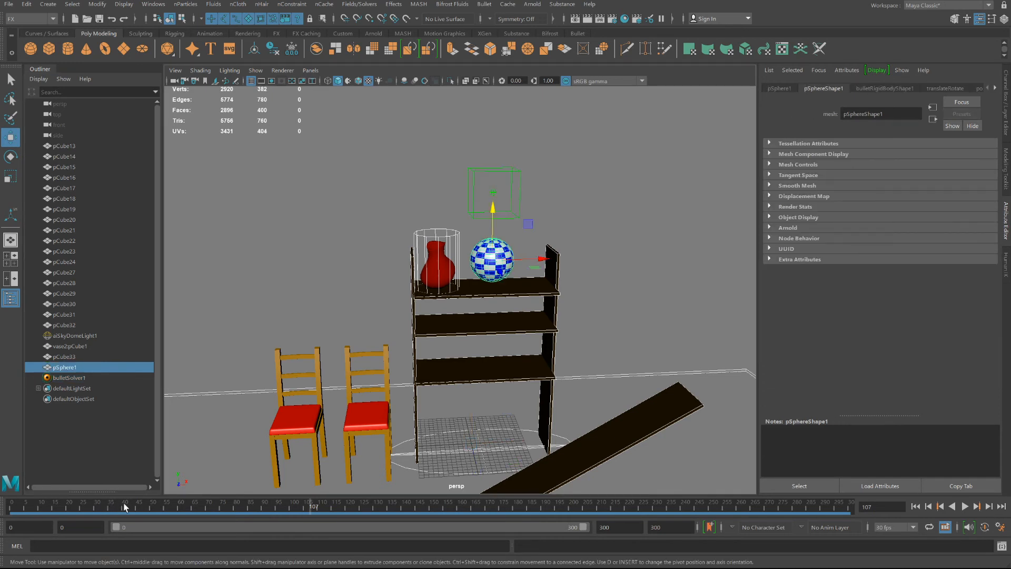
{"action": "key", "text": "alt+shift+v"}
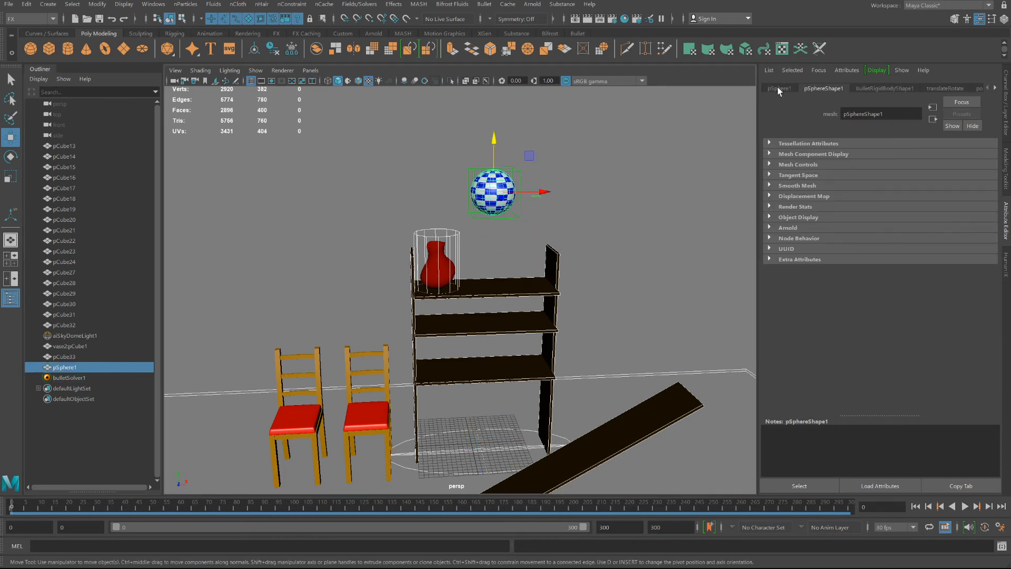
{"action": "left_click", "coordinate": [553, 479]}
{"action": "scroll", "coordinate": [552, 476], "scroll_direction": "down", "scroll_amount": 3}
{"action": "left_click_drag", "start_coordinate": [551, 387], "coordinate": [517, 213]}
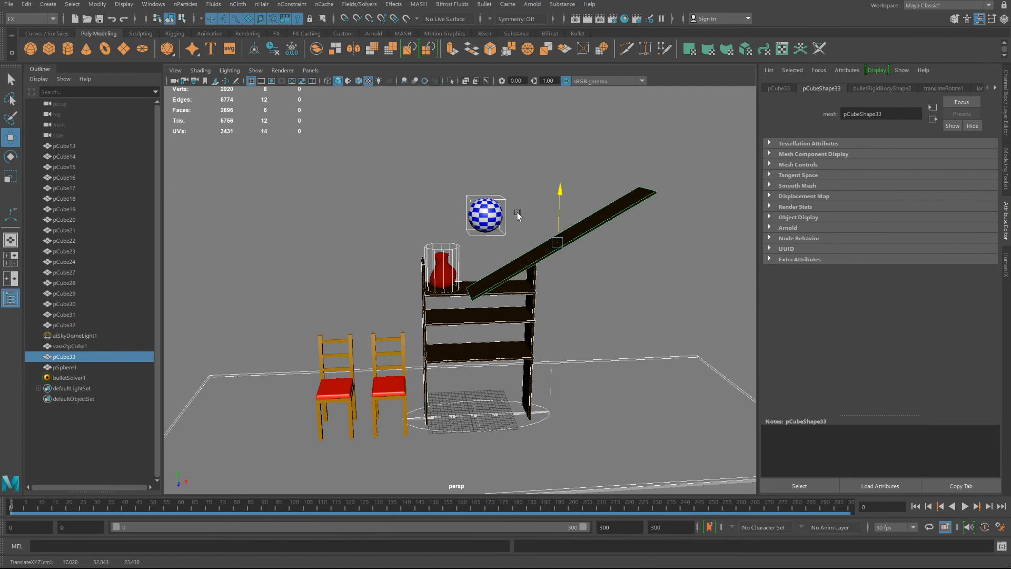
{"action": "left_click_drag", "start_coordinate": [568, 253], "coordinate": [564, 244]}
{"action": "left_click_drag", "start_coordinate": [569, 176], "coordinate": [568, 197]}
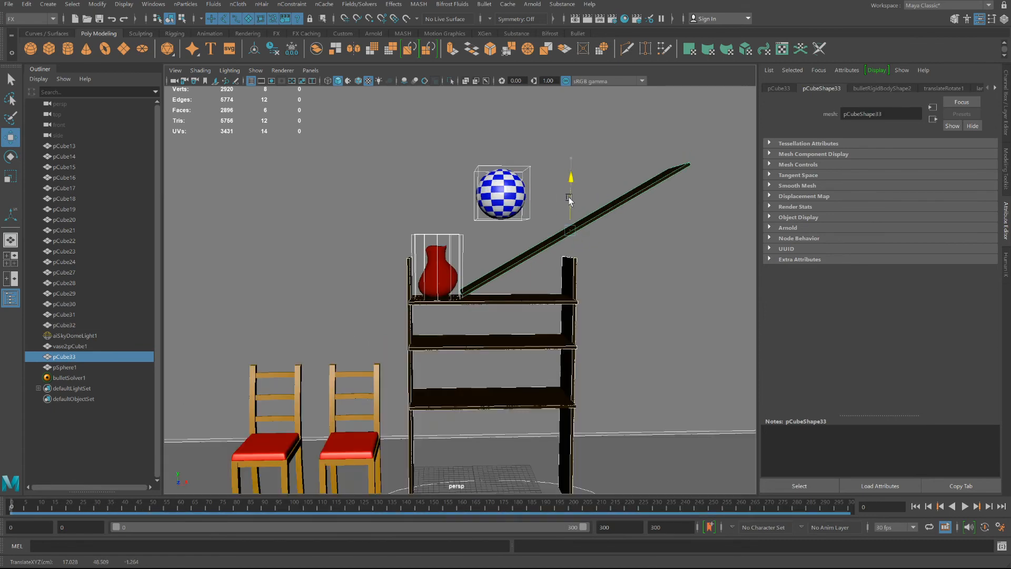
{"action": "left_click_drag", "start_coordinate": [597, 229], "coordinate": [628, 235]}
{"action": "left_click_drag", "start_coordinate": [585, 250], "coordinate": [582, 257], "text": "alt"}
{"action": "left_click_drag", "start_coordinate": [625, 212], "coordinate": [607, 213]}
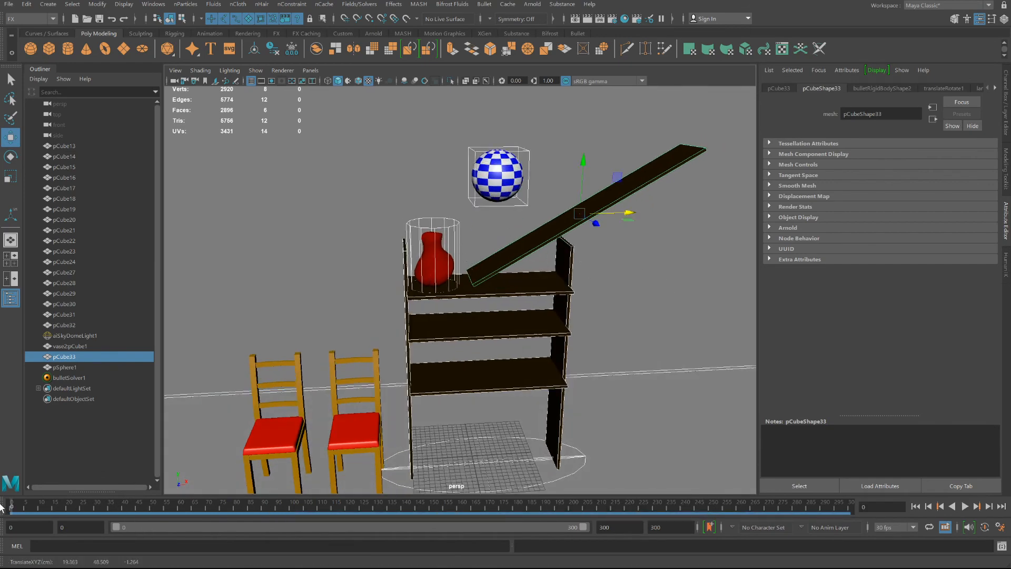
Step: Play the simulation to test the checkered sphere dropping onto the ramp, and return to the first frame
{"action": "left_click", "coordinate": [965, 507]}
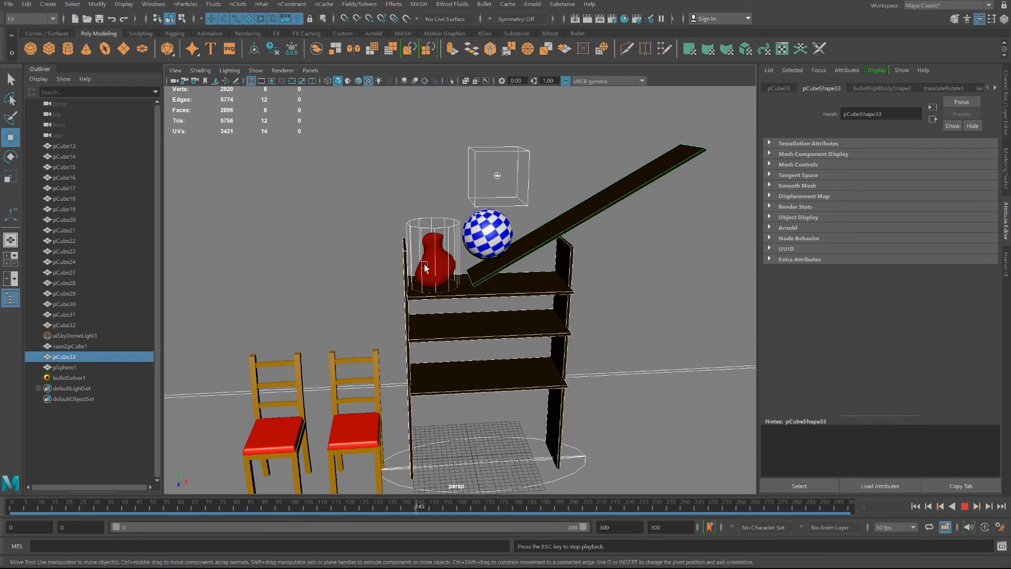
{"action": "left_click", "coordinate": [965, 506]}
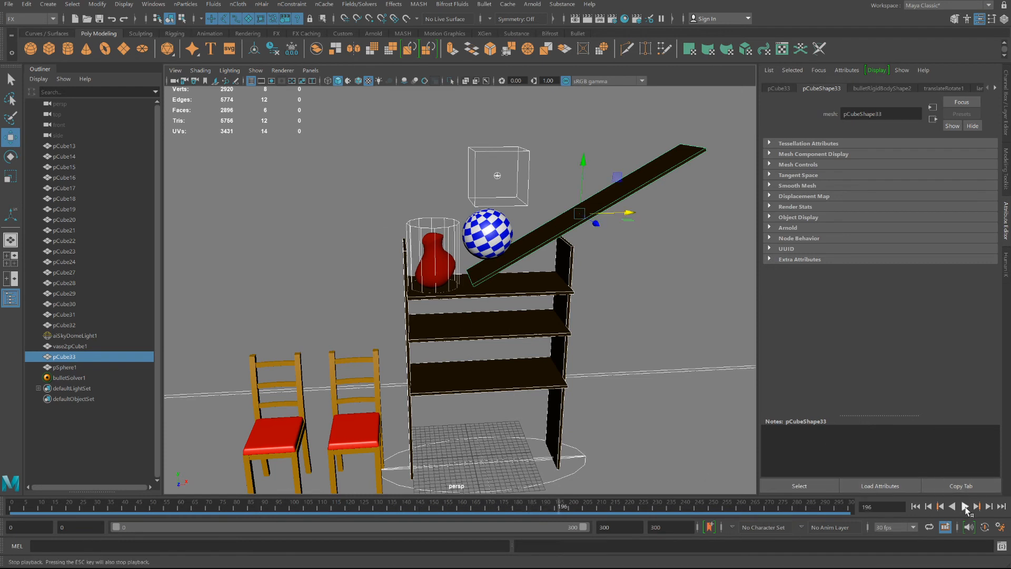
{"action": "left_click_drag", "start_coordinate": [125, 505], "coordinate": [2, 477]}
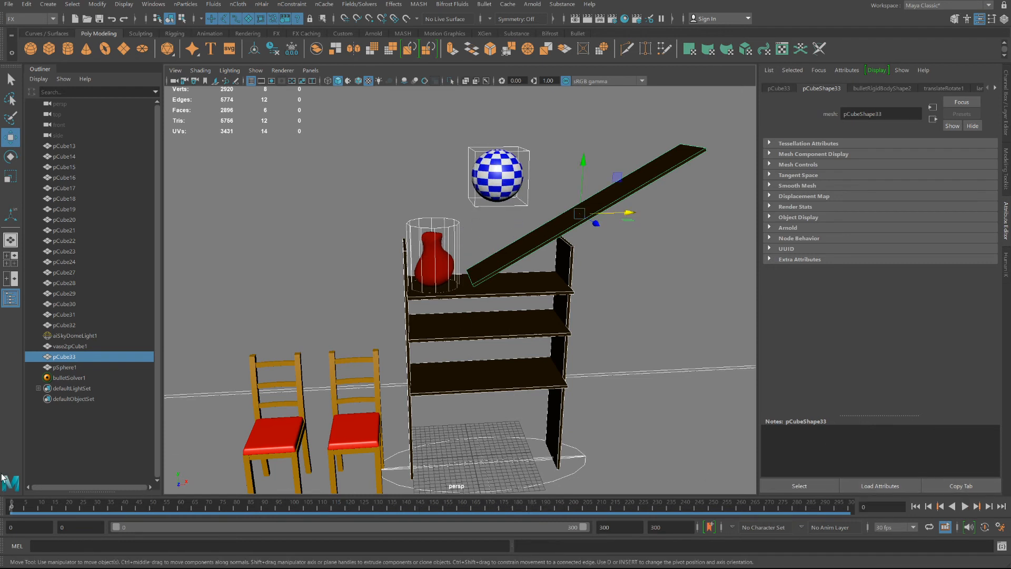
Step: Raise the checkered sphere well above the bookshelf and ramp
{"action": "left_click", "coordinate": [501, 173]}
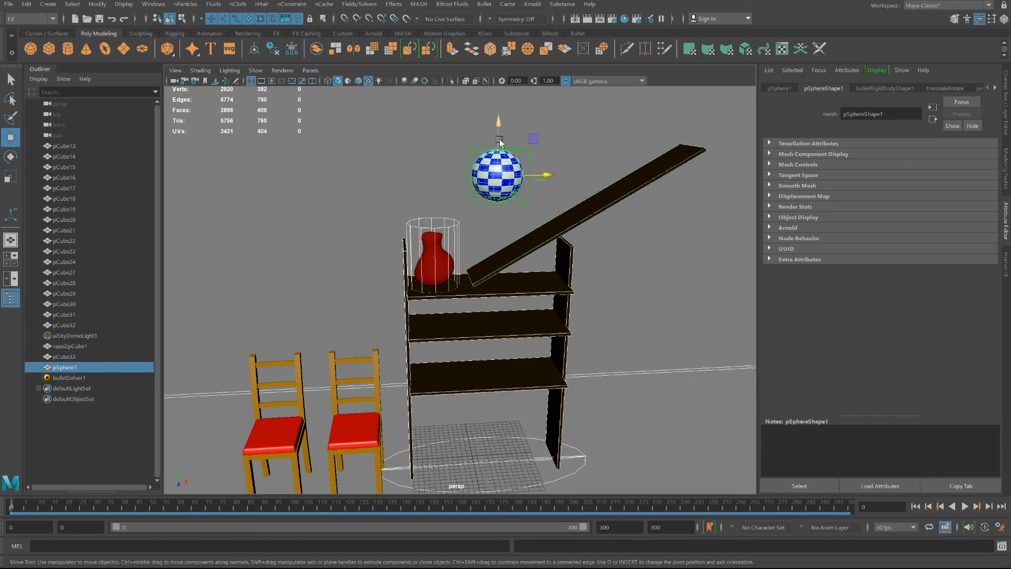
{"action": "scroll", "coordinate": [500, 142], "scroll_direction": "down", "scroll_amount": 5}
{"action": "left_click_drag", "start_coordinate": [481, 188], "coordinate": [482, 203]}
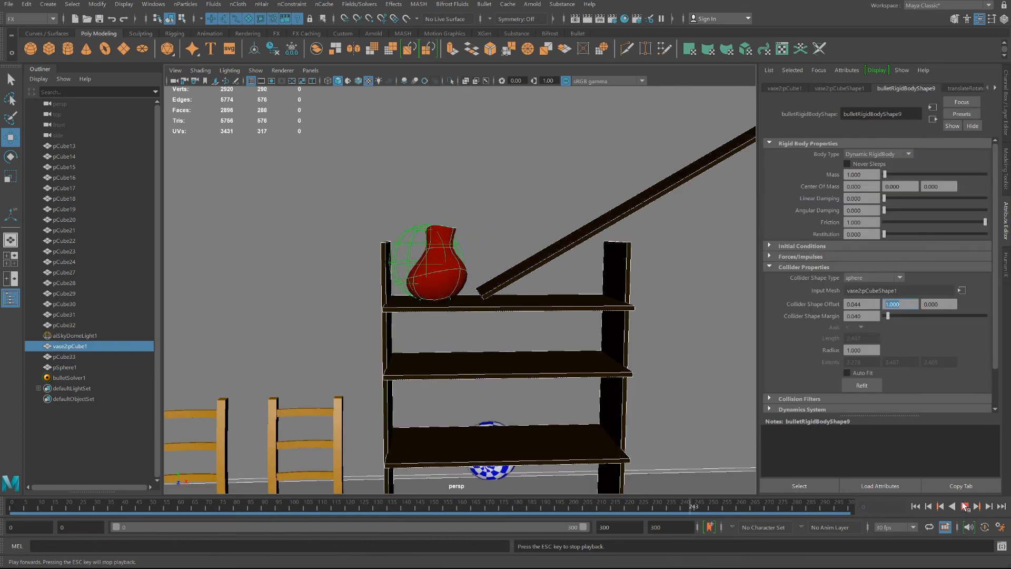
Step: Stop the playback, rewind to the first frame, and shift the checkered sphere sideways over the upper part of the ramp
{"action": "left_click", "coordinate": [965, 506]}
{"action": "left_click_drag", "start_coordinate": [79, 513], "coordinate": [2, 507]}
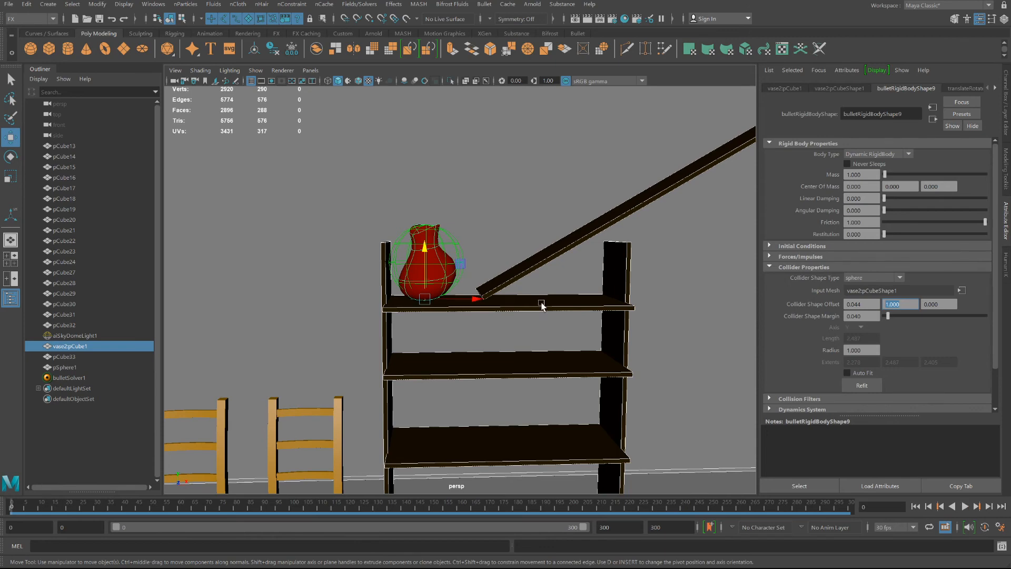
{"action": "scroll", "coordinate": [543, 306], "scroll_direction": "down", "scroll_amount": 6}
{"action": "left_click", "coordinate": [482, 140]}
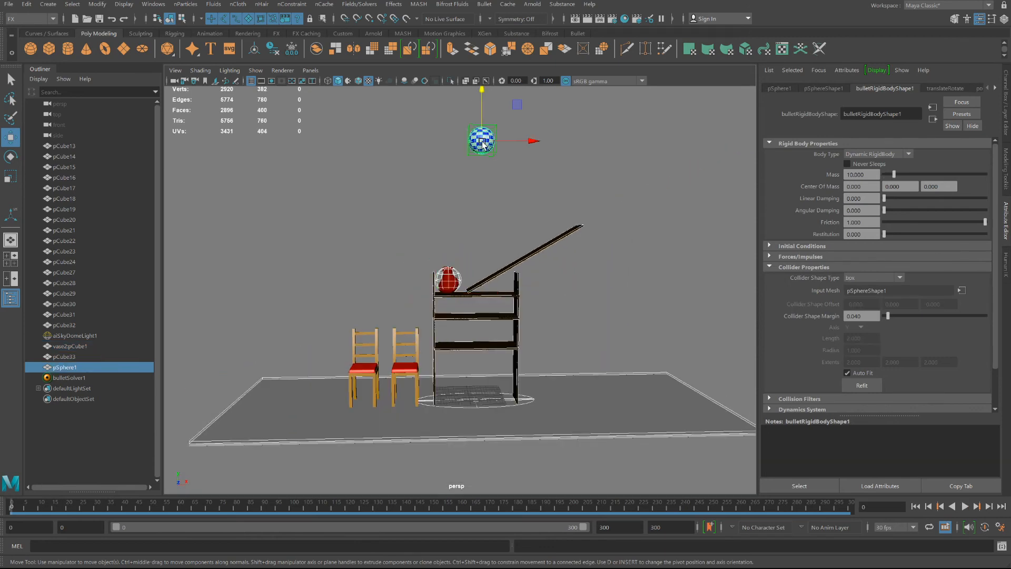
{"action": "left_click_drag", "start_coordinate": [517, 144], "coordinate": [579, 145]}
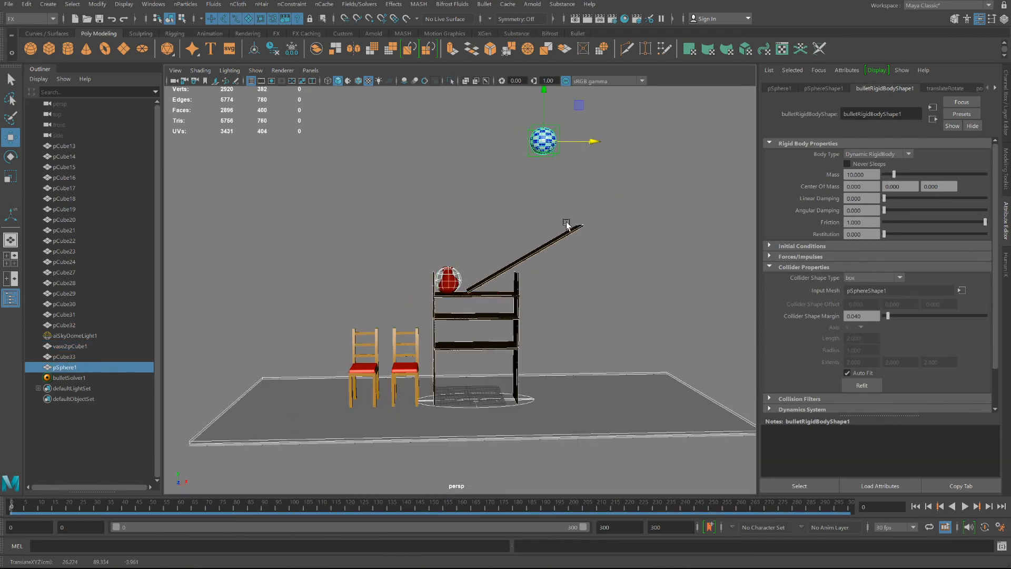
{"action": "left_click_drag", "start_coordinate": [557, 253], "coordinate": [527, 268], "text": "alt"}
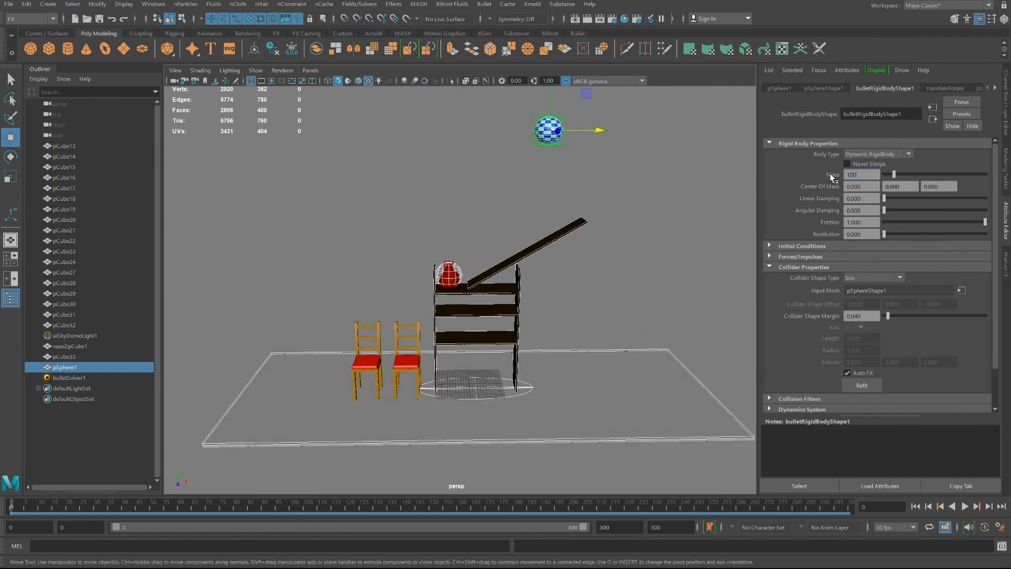
Step: Set the mass of the checkered sphere's rigid body to 100 and play the simulation to test its impact on the vase
{"action": "key", "text": "Return"}
{"action": "left_click", "coordinate": [965, 506]}
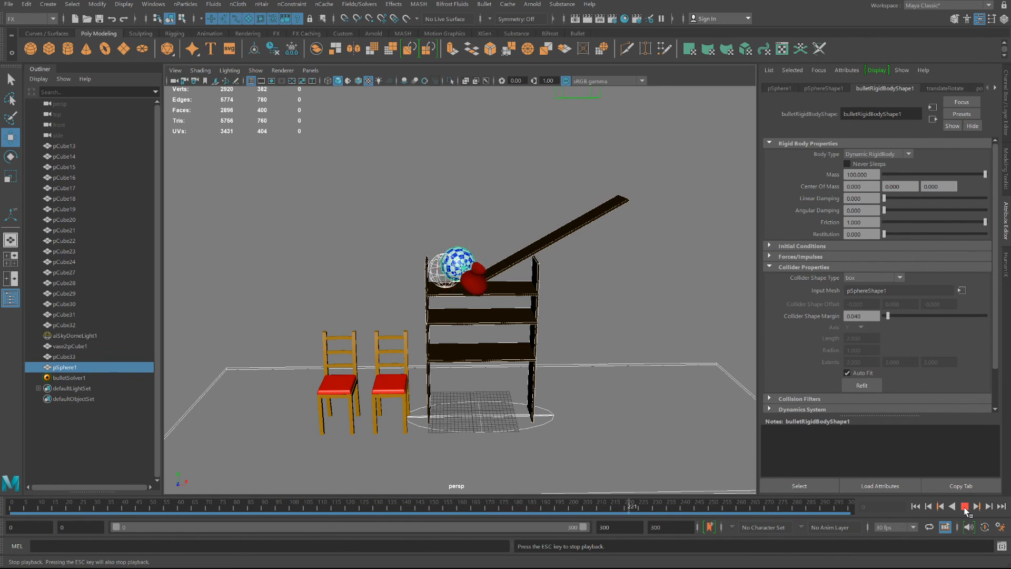
{"action": "left_click", "coordinate": [964, 507]}
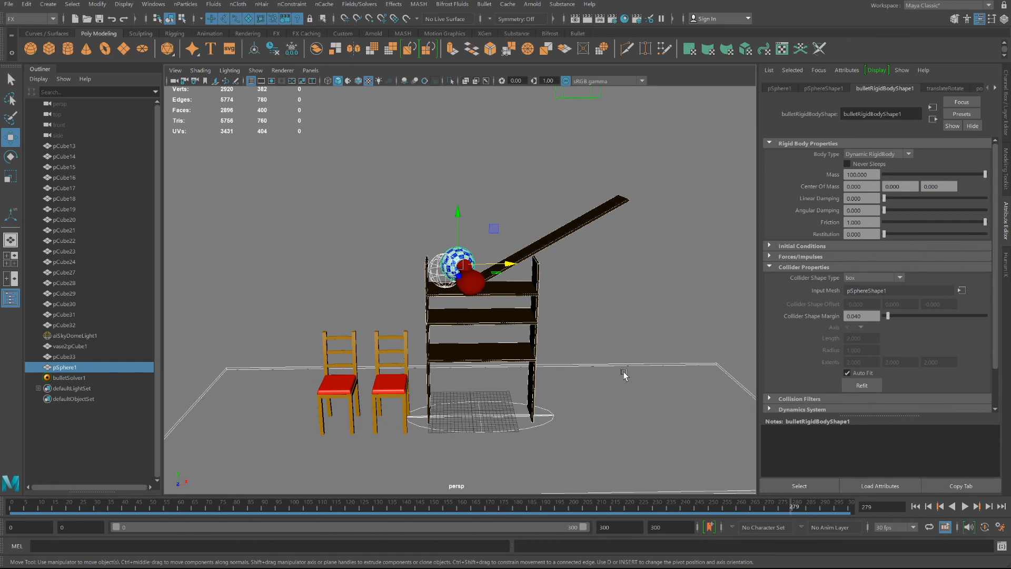
Step: Set the friction of the vase's rigid body to 0 and replay the simulation from the first frame
{"action": "mouse_move", "coordinate": [624, 375]}
{"action": "left_mouse_down", "text": "alt"}
{"action": "mouse_move", "coordinate": [544, 375]}
{"action": "mouse_move", "coordinate": [609, 371]}
{"action": "left_mouse_up", "text": "alt"}
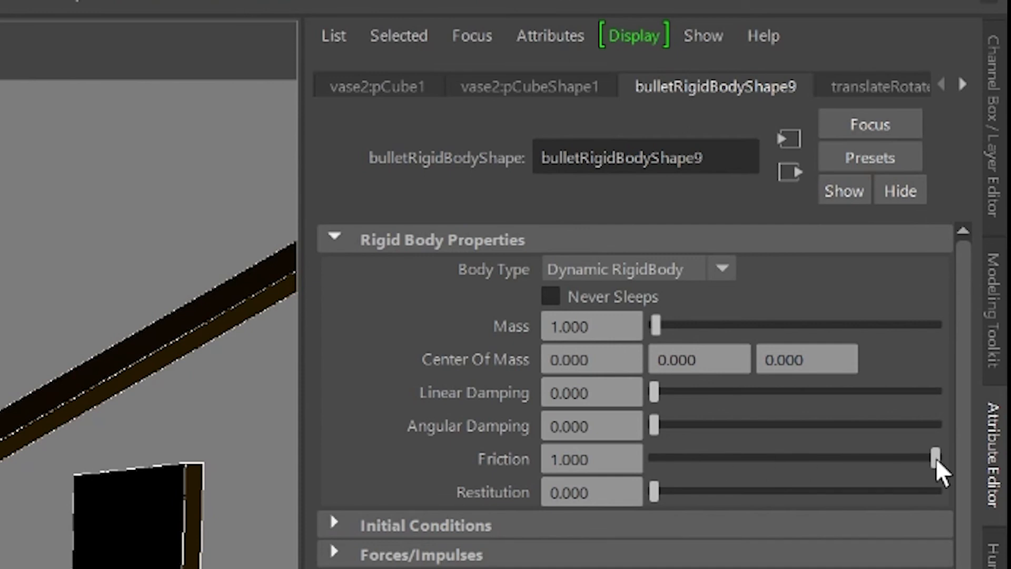
{"action": "left_click_drag", "start_coordinate": [937, 460], "coordinate": [607, 467]}
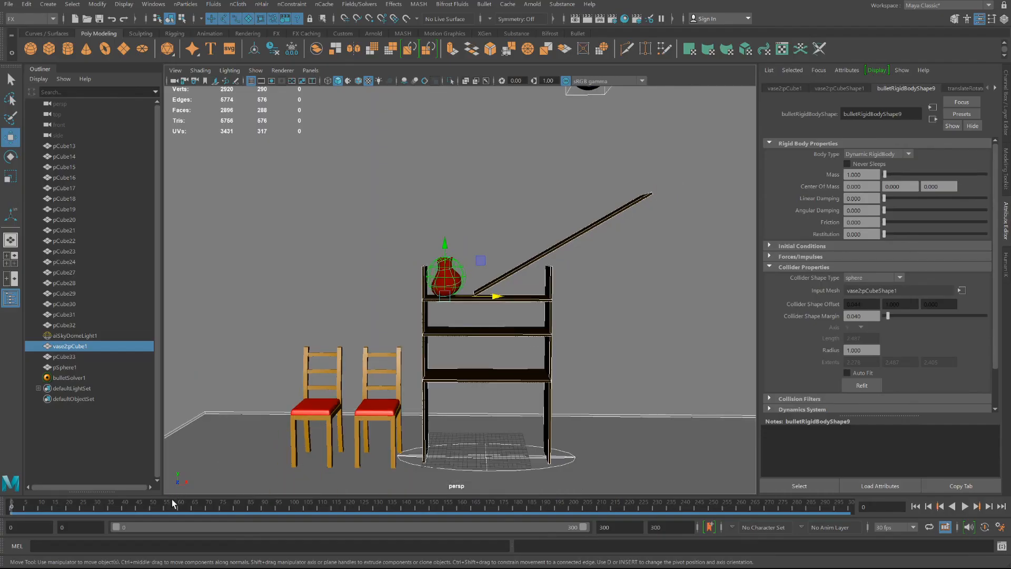
{"action": "left_click", "coordinate": [965, 506]}
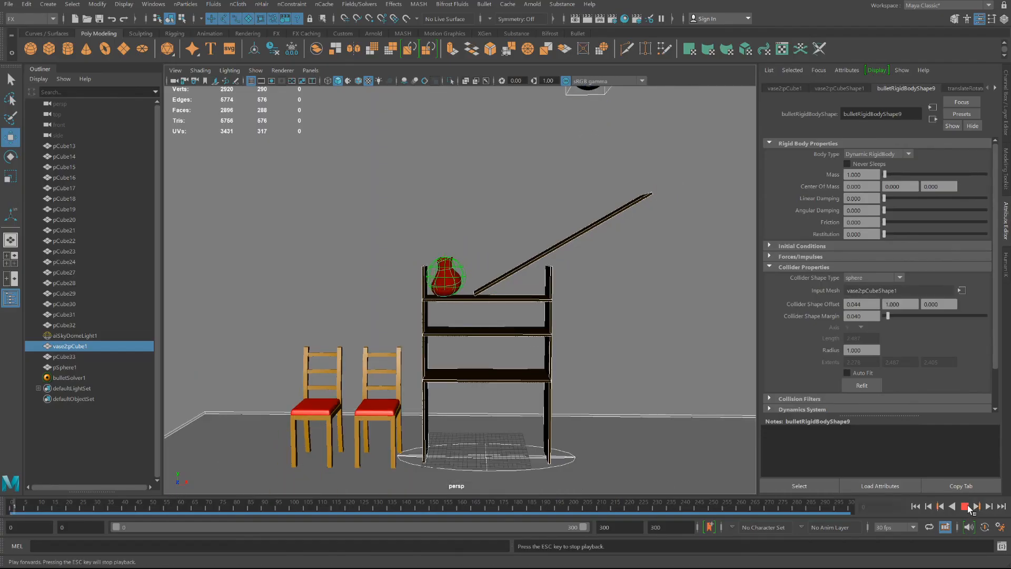